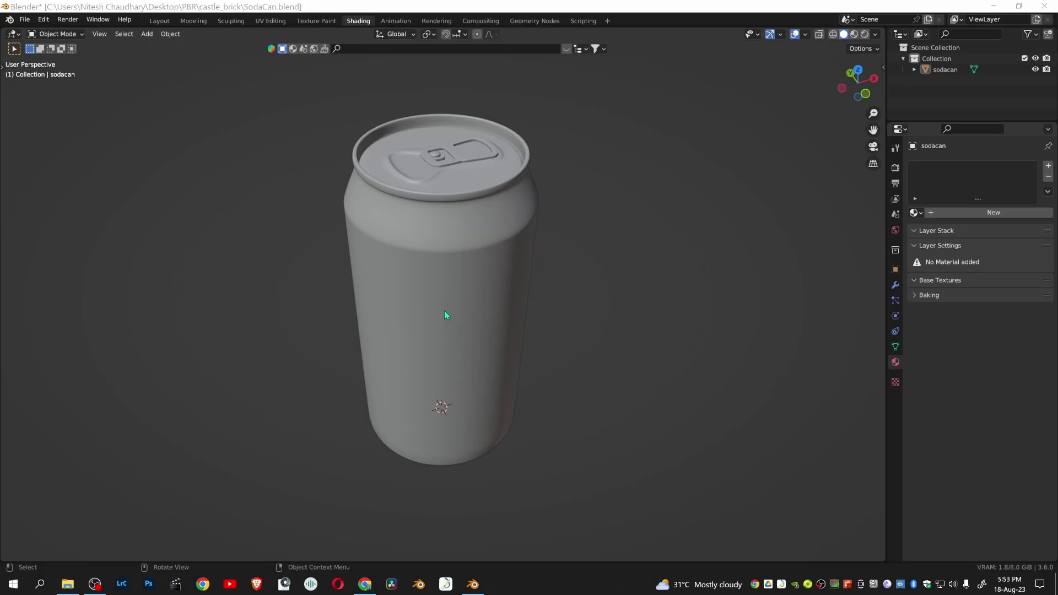
Orbit to a side view of the can and switch it into Edit Mode.
middle_click_drag(444, 311, 723, 252)
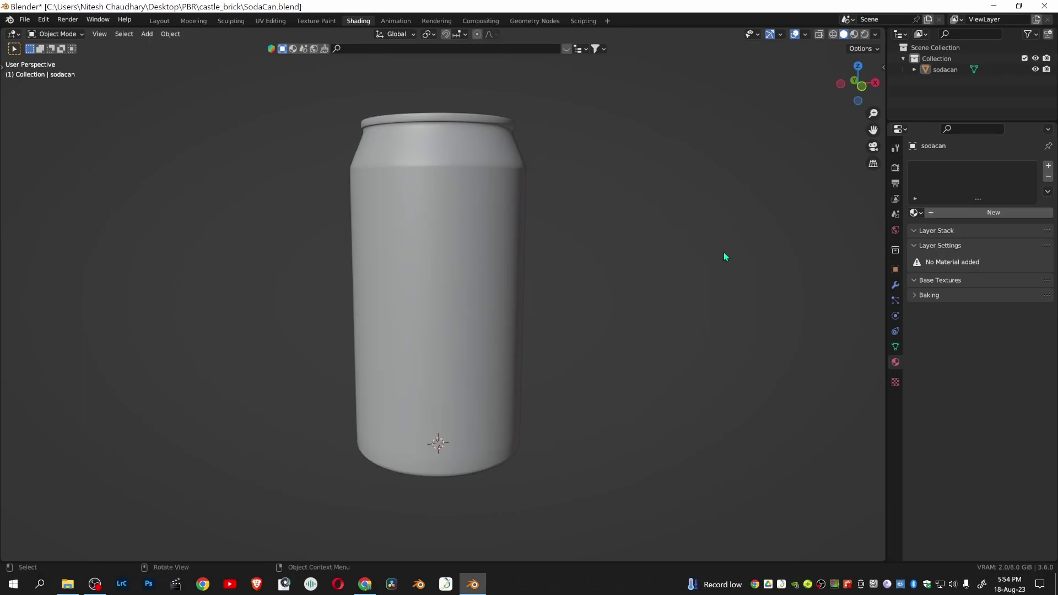
left_click(61, 34)
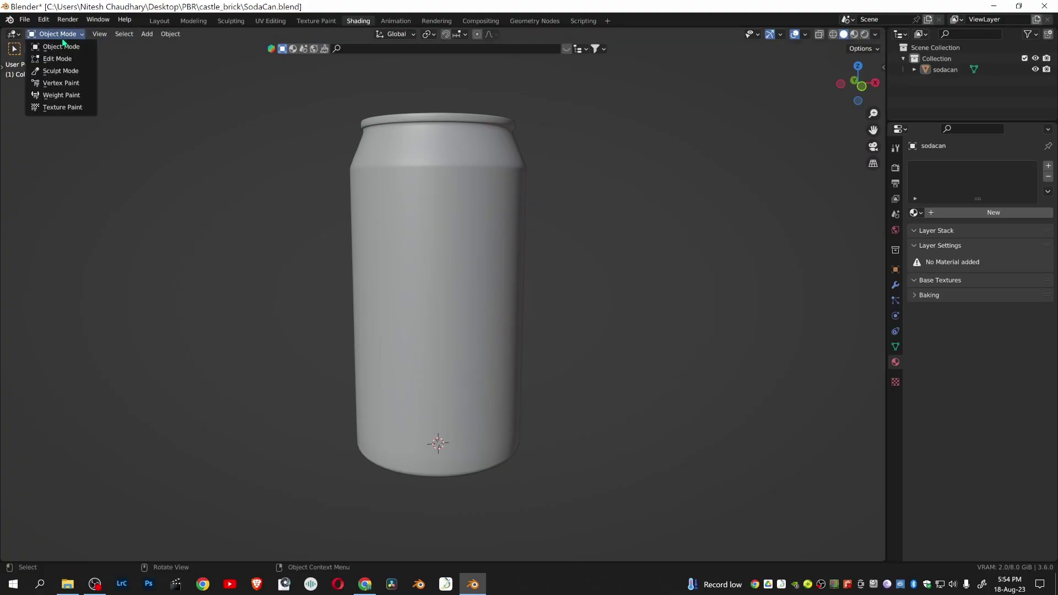
left_click(79, 60)
scroll(487, 264, "up", 2)
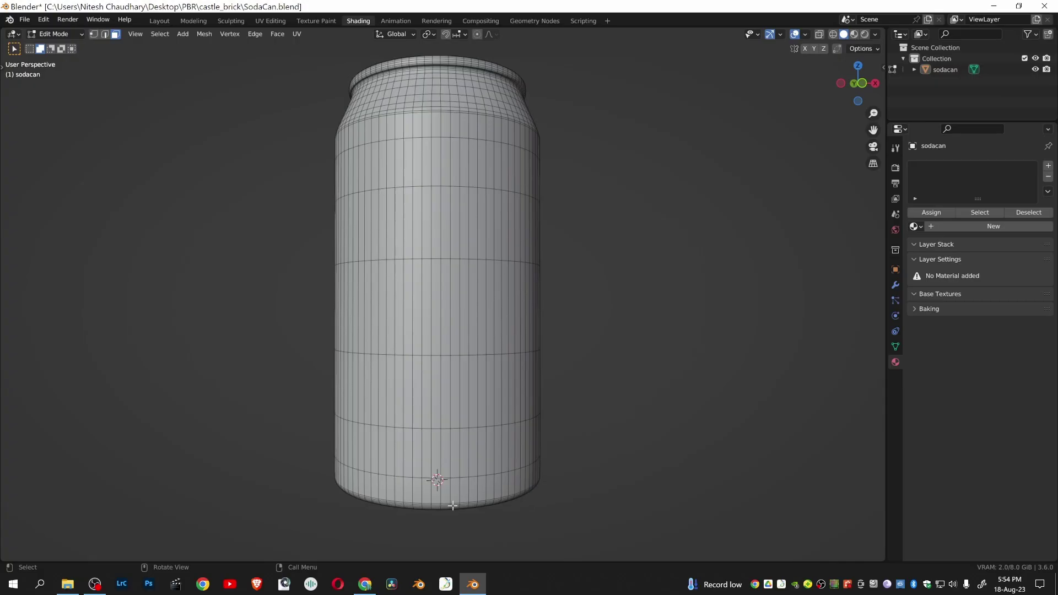
Turn on the on-screen key display from the viewport sidebar.
middle_click_drag(453, 503, 466, 486)
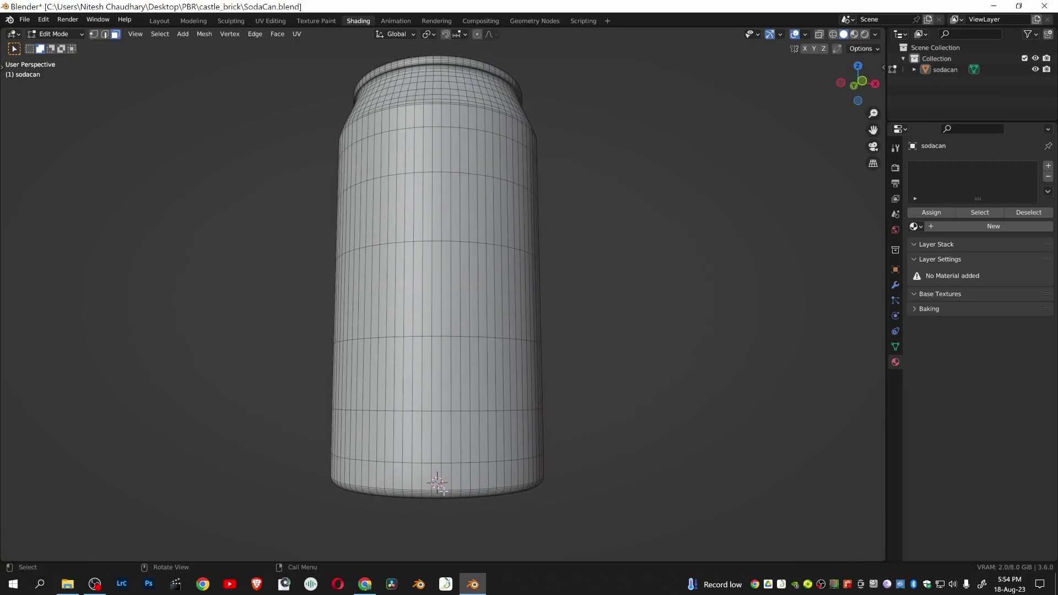
scroll(444, 490, "up", 4)
key("n")
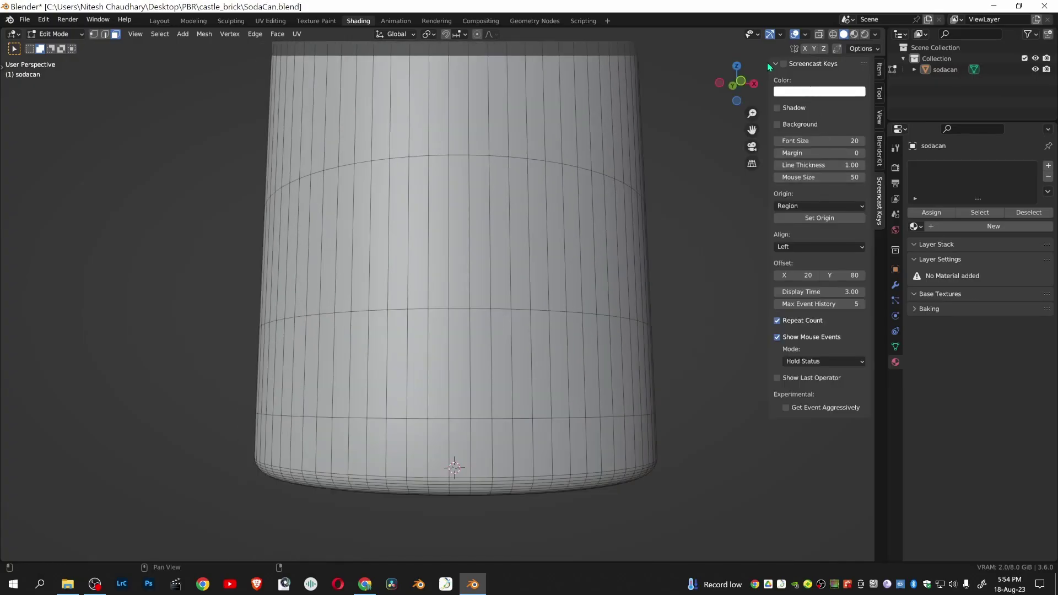
left_click(784, 65)
key("n")
Switch to edge select, clear the selection and select the can's top-rim edge loop.
left_click(483, 473, "alt")
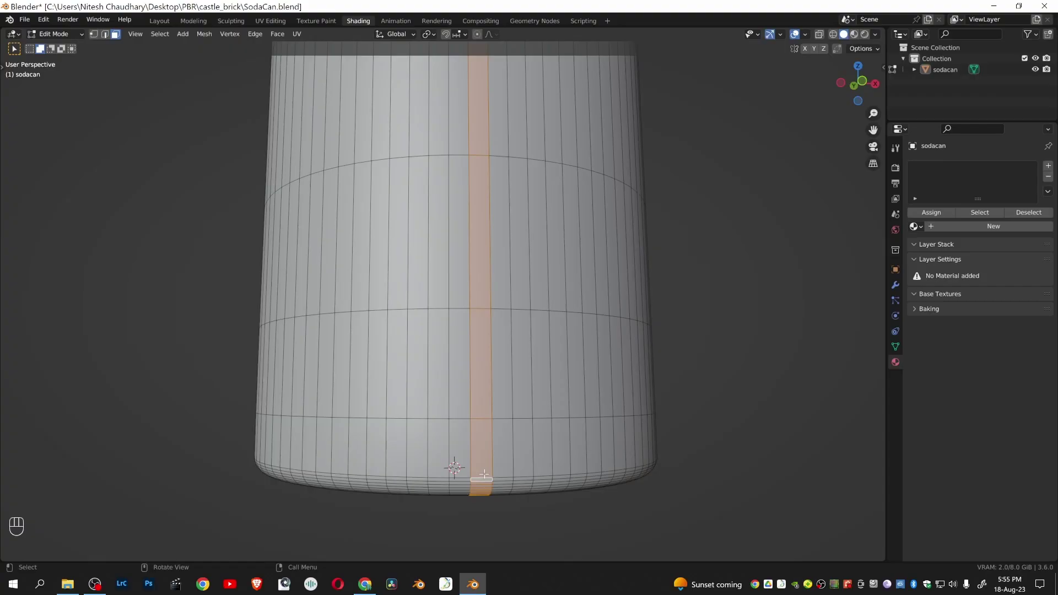
key("2")
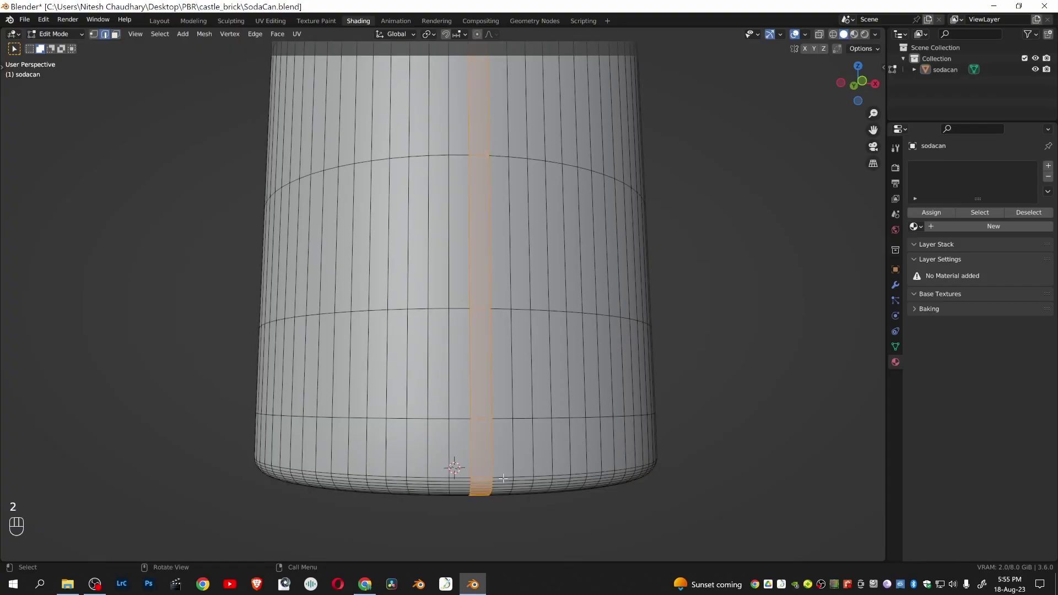
key("alt+a")
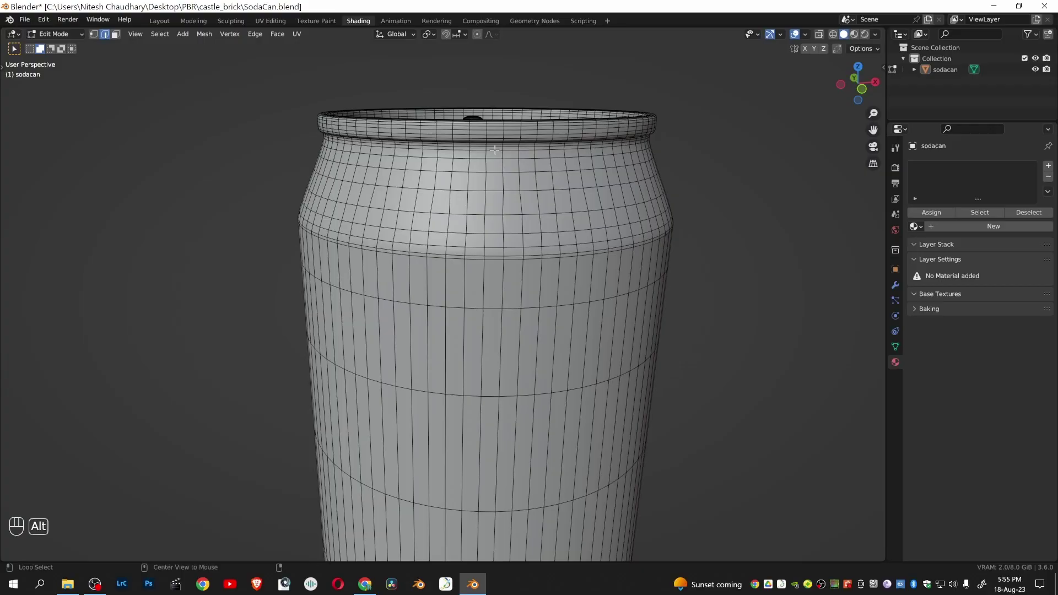
left_click(494, 149, "alt+shift")
middle_click_drag(687, 378, 675, 270)
mouse_move(630, 370)
middle_mouse_down("shift")
mouse_move(574, 51)
mouse_move(638, 318)
mouse_move(614, 358)
middle_mouse_up("shift")
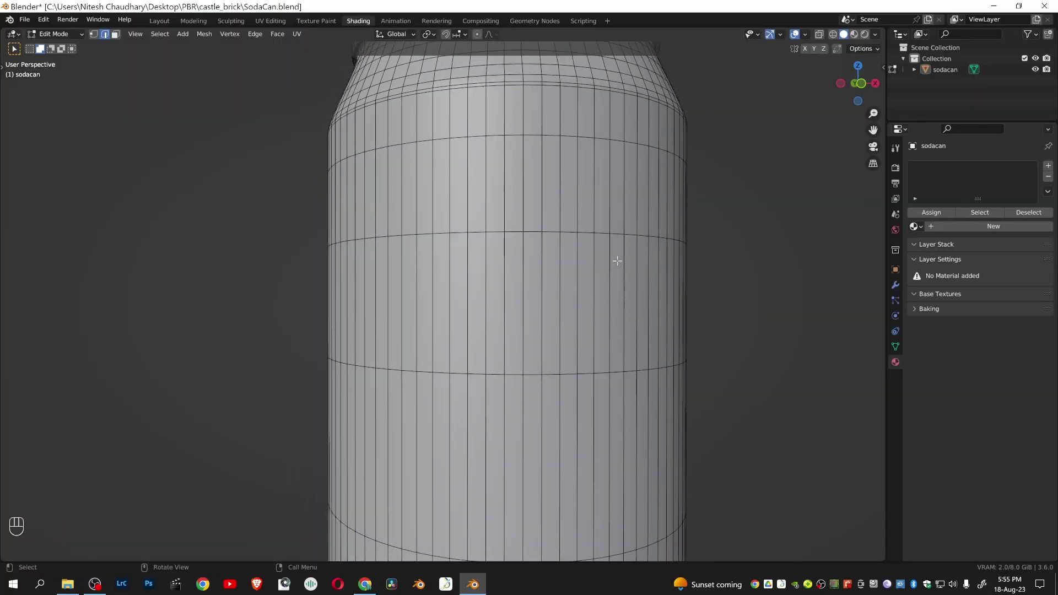
middle_click_drag(550, 213, 489, 225, "shift")
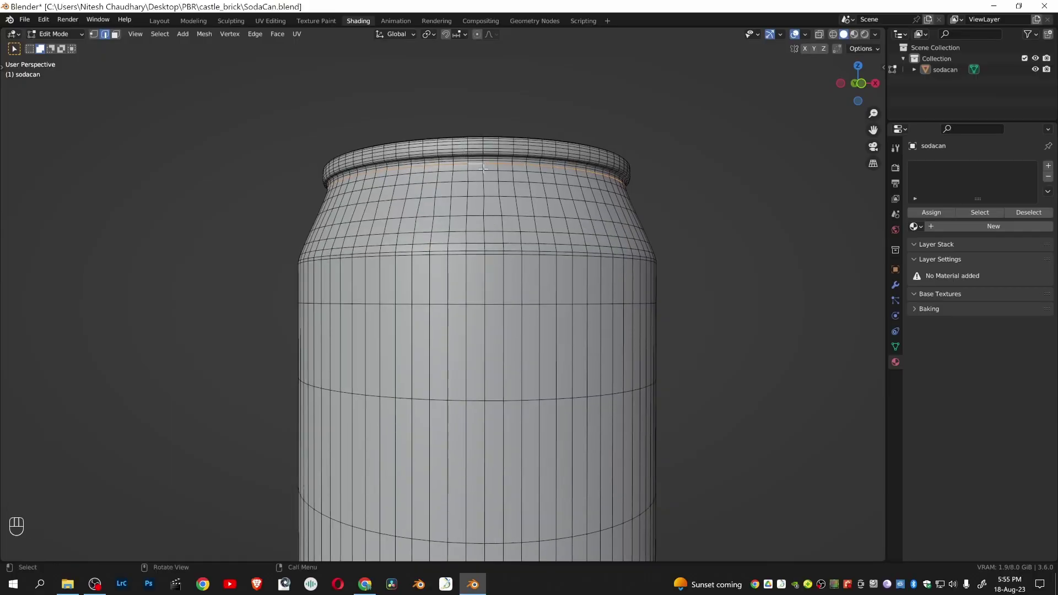
Add a continuous line of vertical edges down the can's side to its bottom.
key("shift")
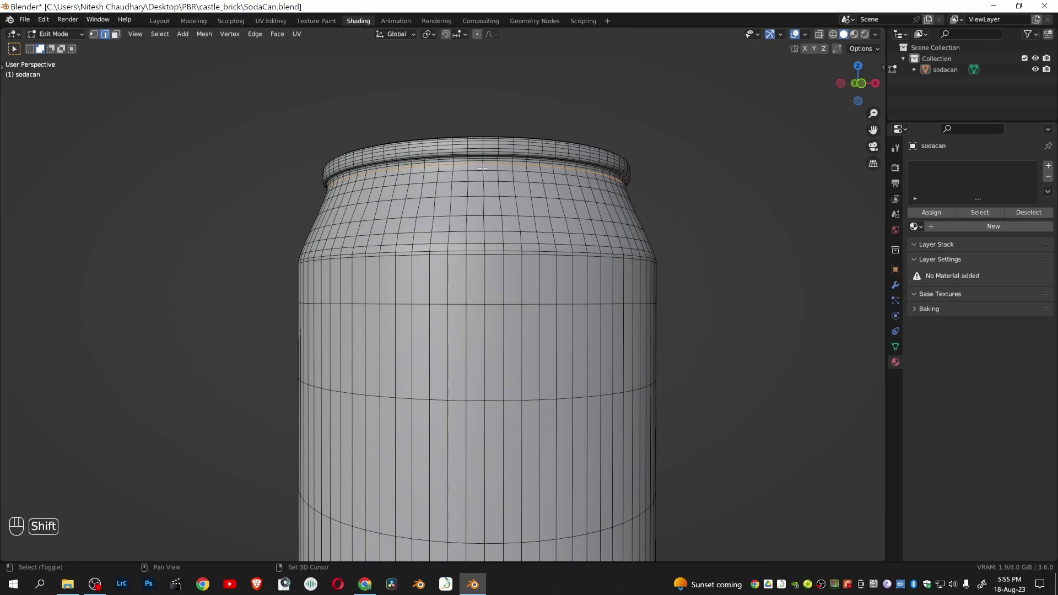
left_click(484, 189, "shift")
left_click(484, 225, "shift")
left_click(484, 248, "shift")
left_click(485, 268, "shift")
left_click(483, 337, "shift")
middle_click_drag(555, 388, 499, 186, "shift")
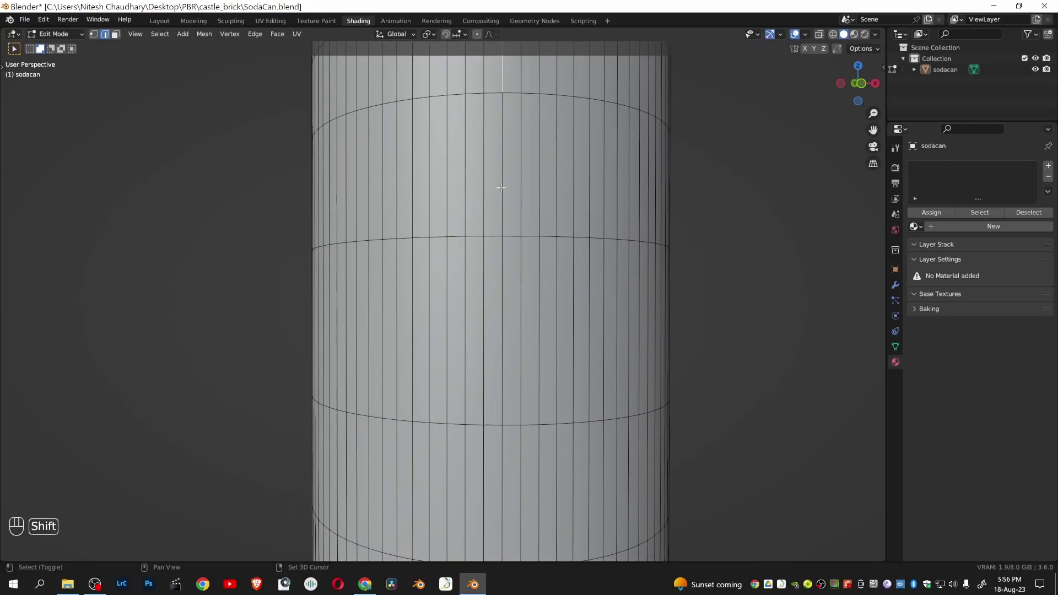
left_click(500, 231, "shift")
middle_click_drag(593, 390, 570, 193)
left_click(485, 230, "shift")
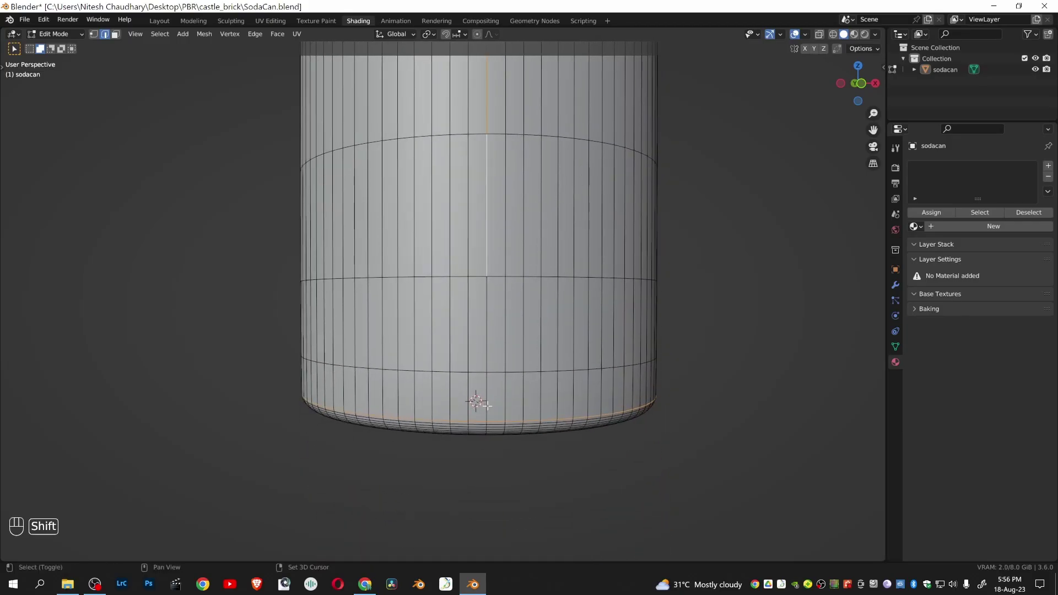
left_click(486, 348, "shift")
left_click(484, 398, "shift")
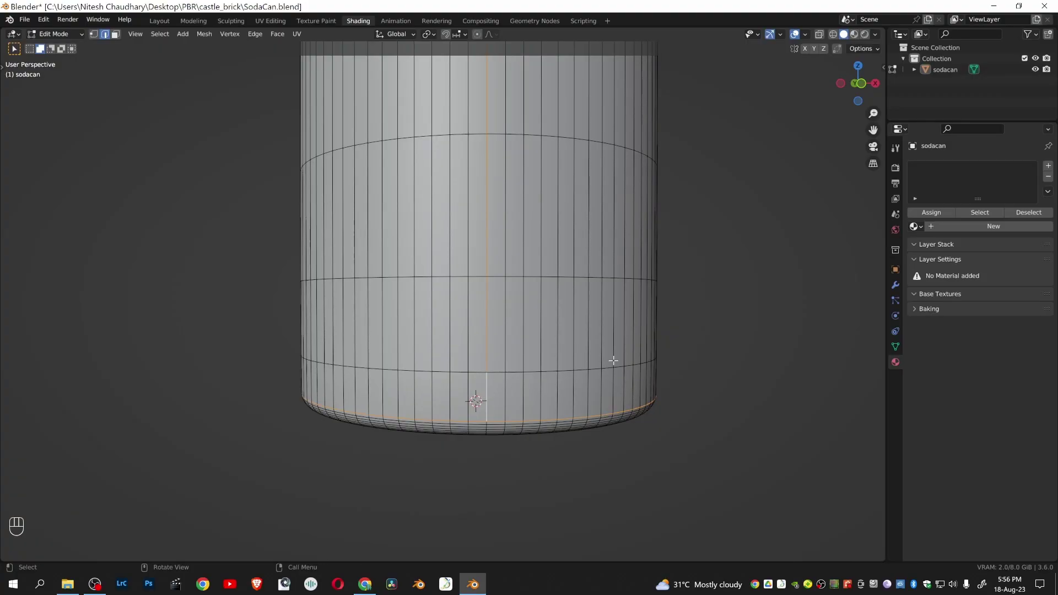
Mark the selected rim, bottom and vertical edges as a UV seam.
key("u")
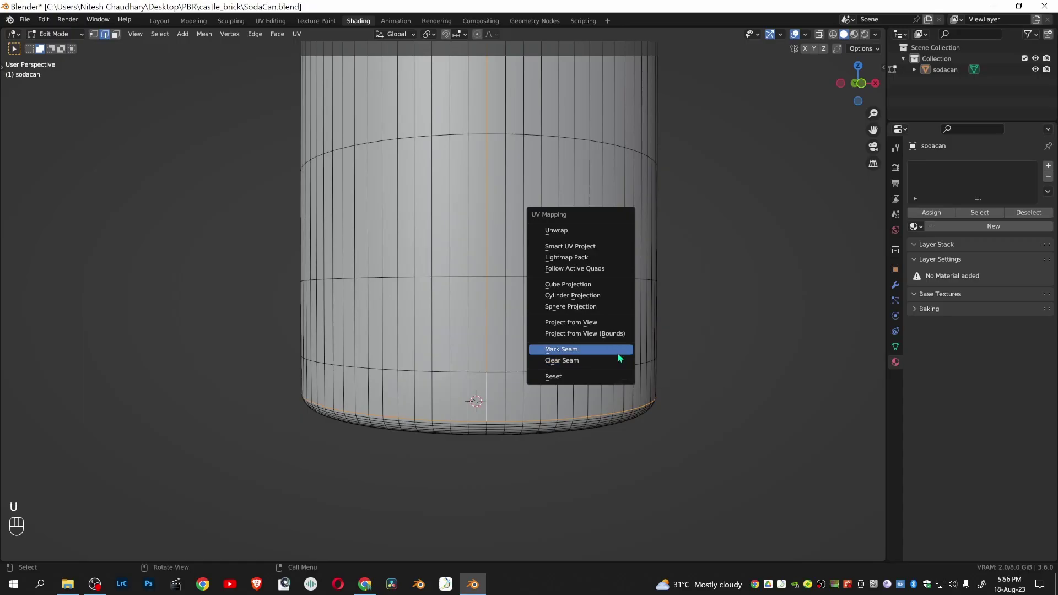
left_click(617, 352)
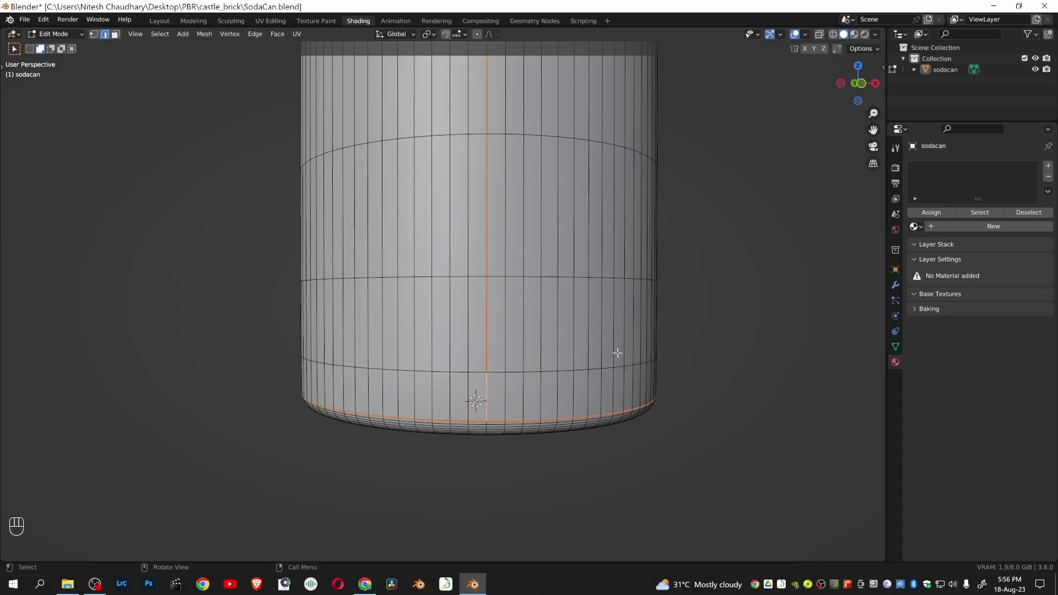
scroll(617, 350, "down", 2)
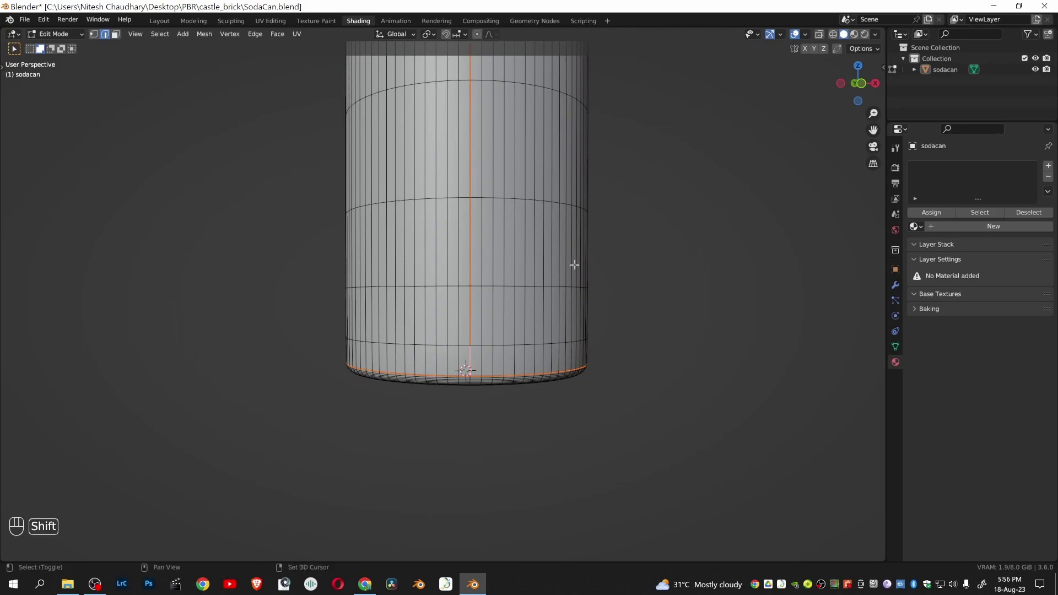
middle_click_drag(573, 271, 611, 428, "shift")
scroll(590, 378, "down", 2)
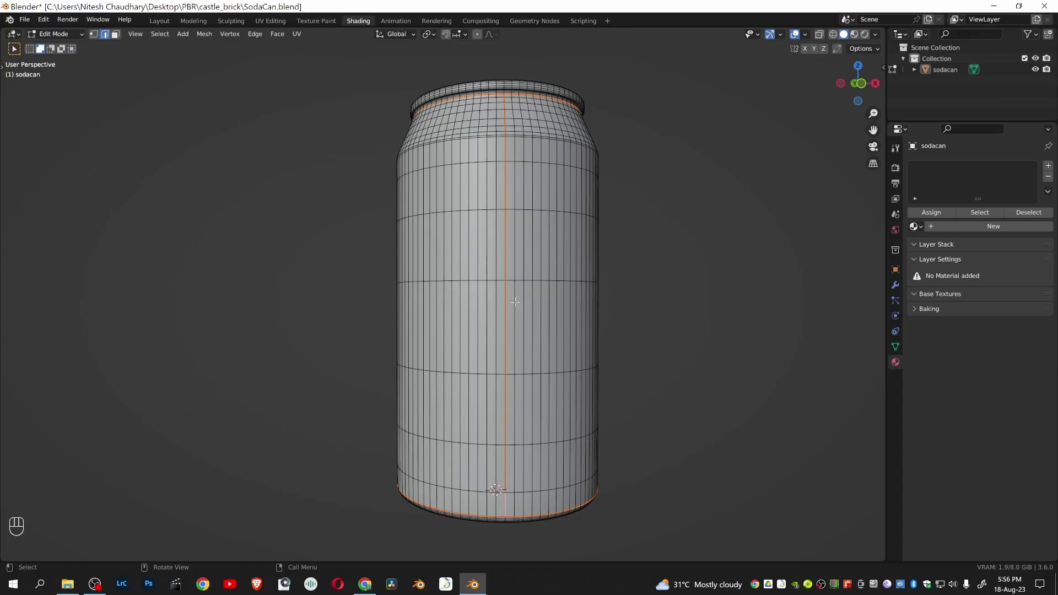
In face select, pick one side face and select the whole linked can body.
key("3")
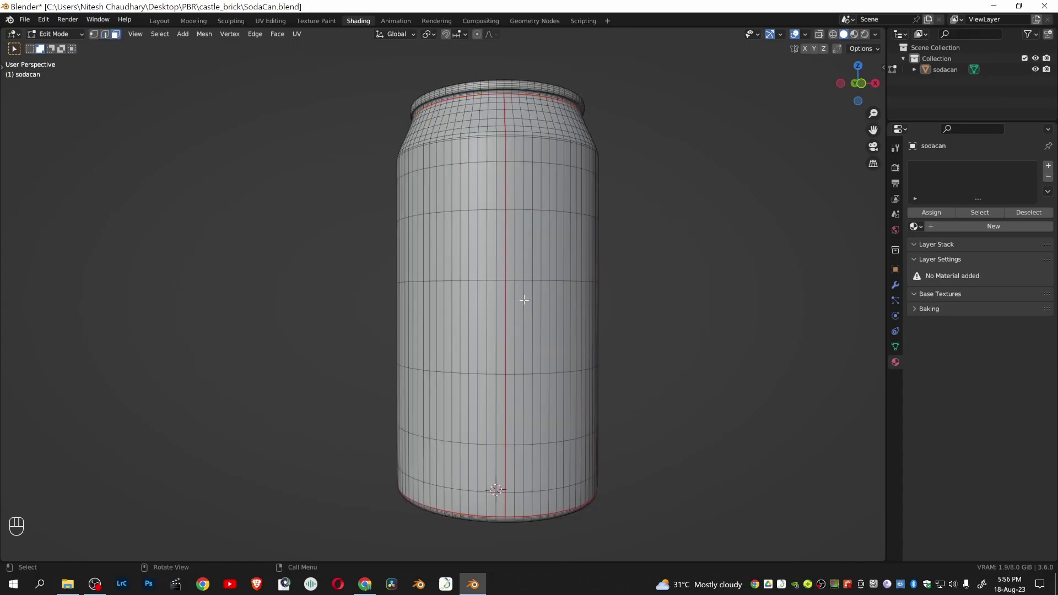
left_click(528, 304)
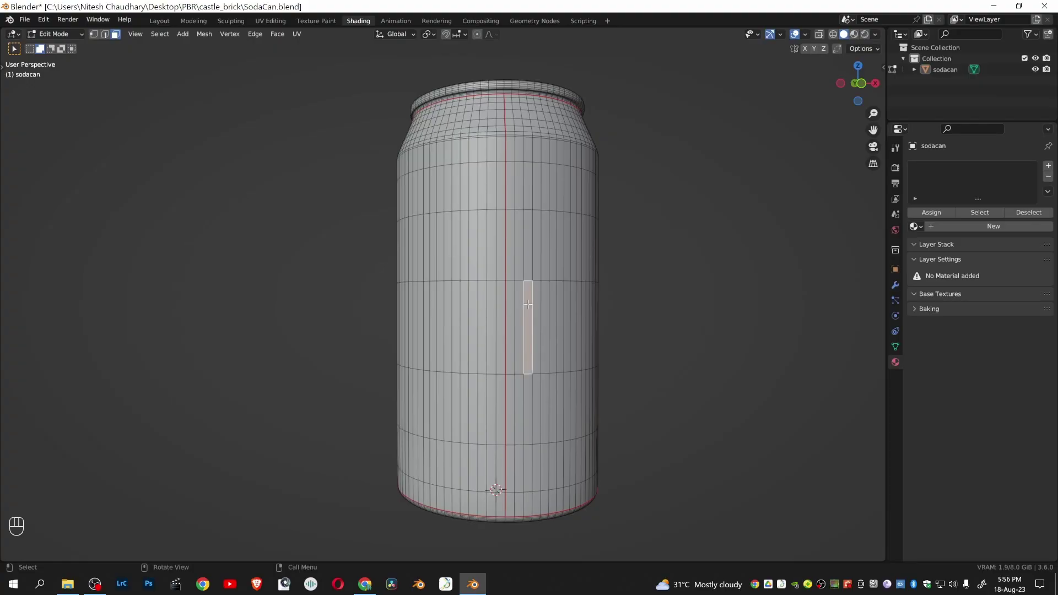
key("l")
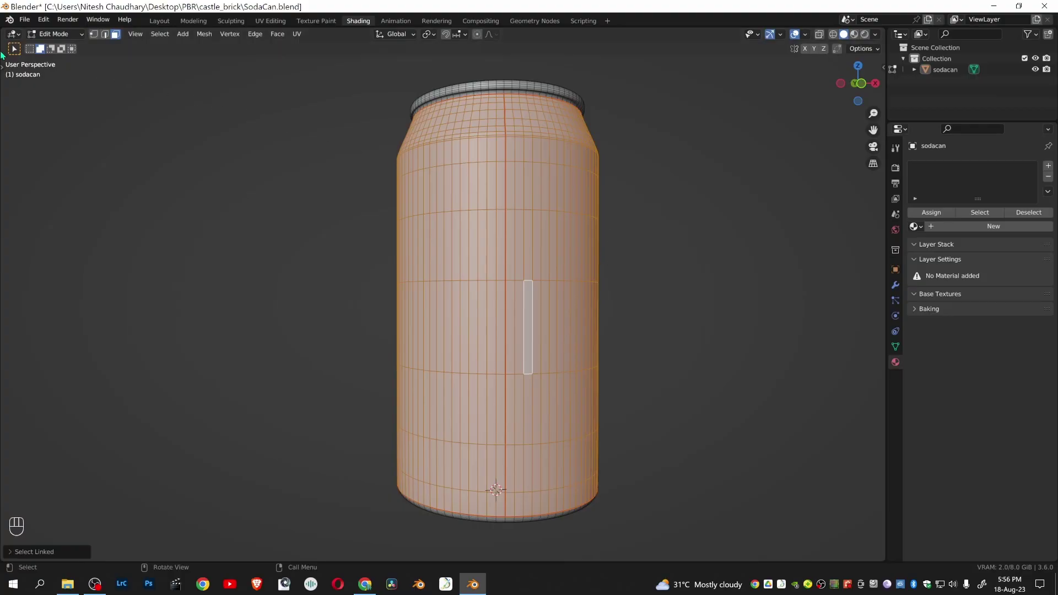
Split the 3D view and turn the left area into a UV Editor.
left_click_drag(2, 26, 459, 113)
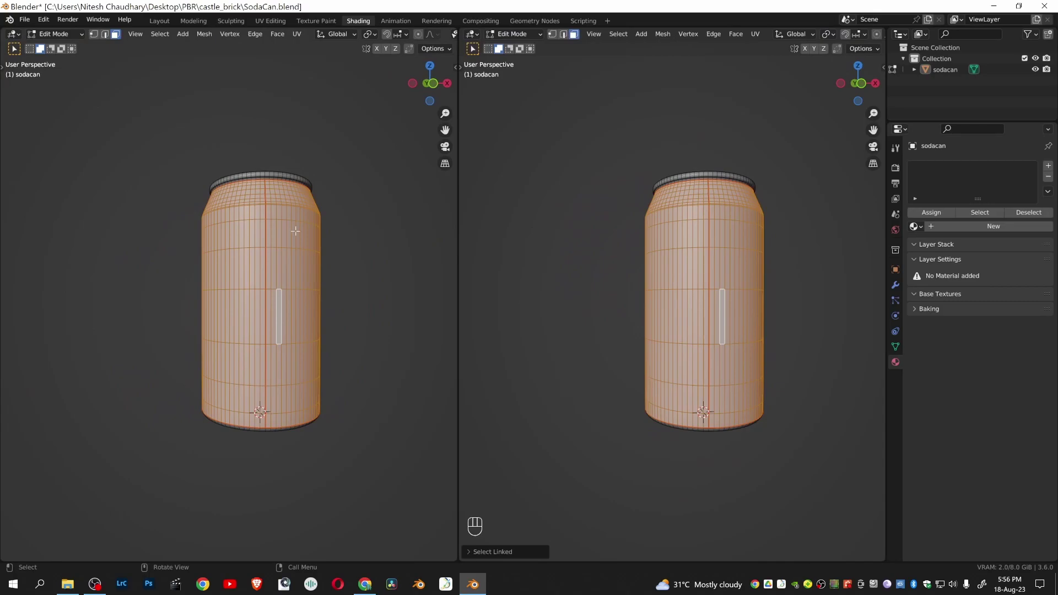
scroll(296, 229, "up", 3)
left_click(13, 34)
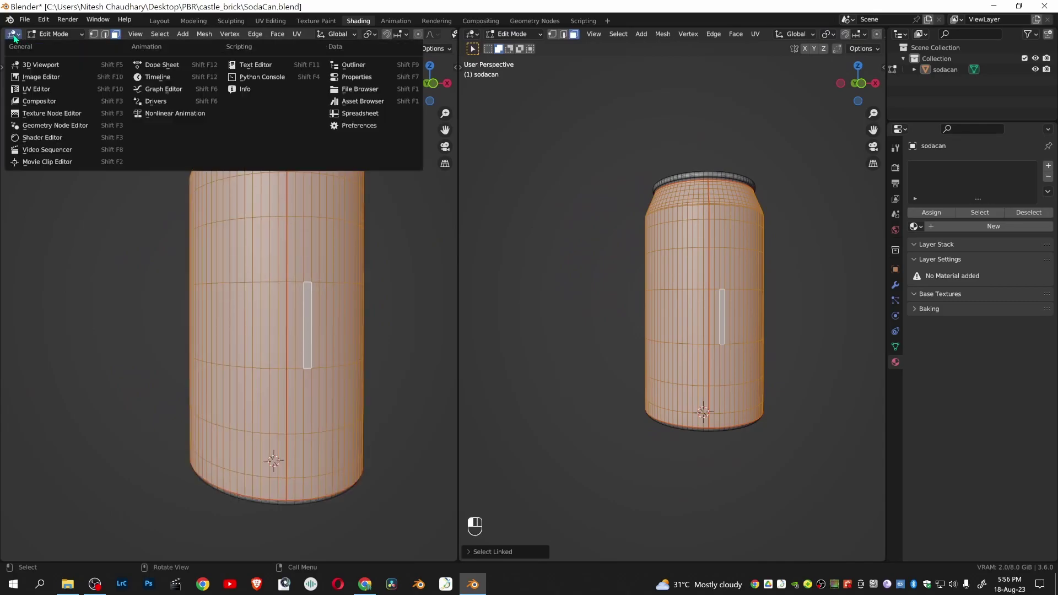
left_click(61, 95)
Delete the can's existing UVMap in the Object Data properties.
scroll(236, 288, "up", 6)
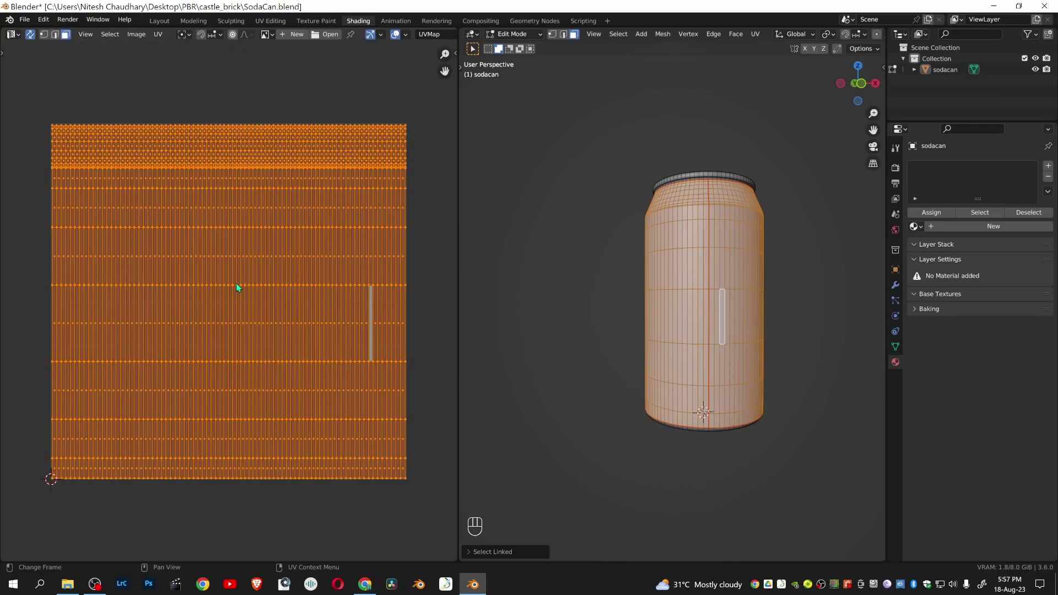
left_click(895, 347)
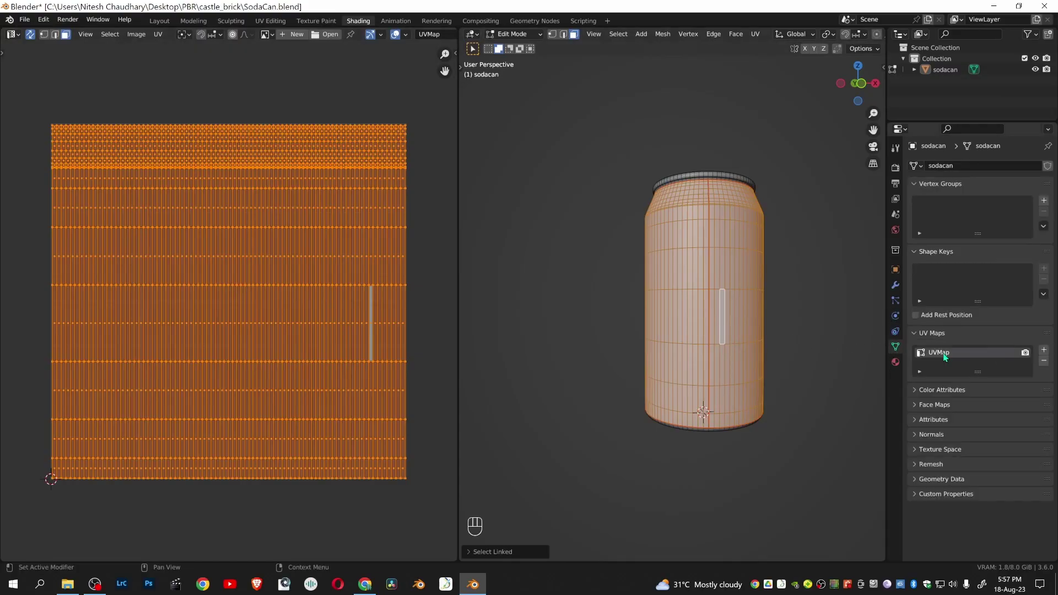
left_click(1044, 361)
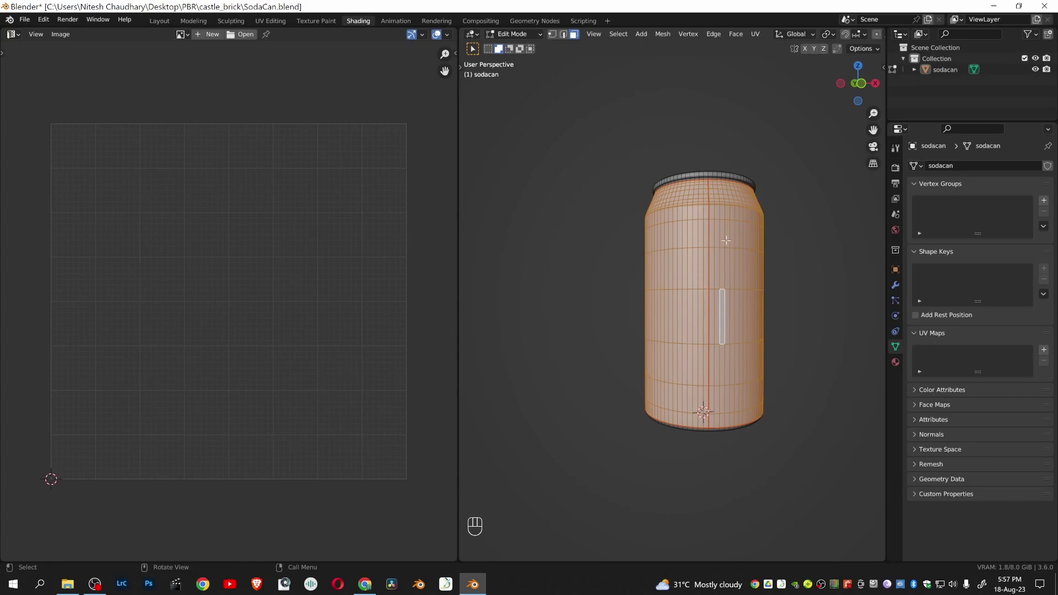
Unwrap the selected can faces with U > Unwrap to create a fresh UV map.
key("u")
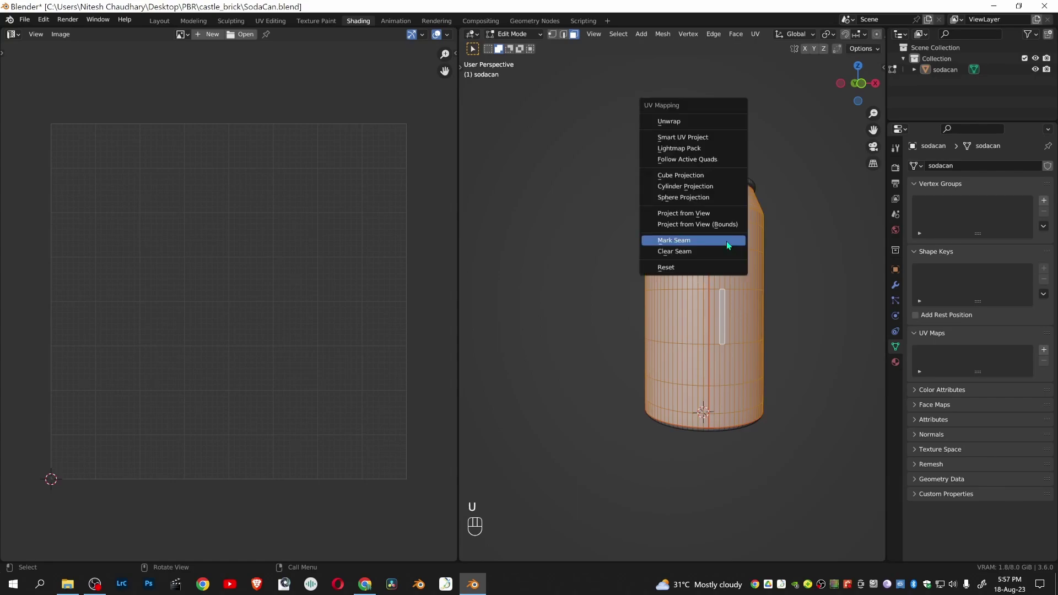
left_click(719, 122)
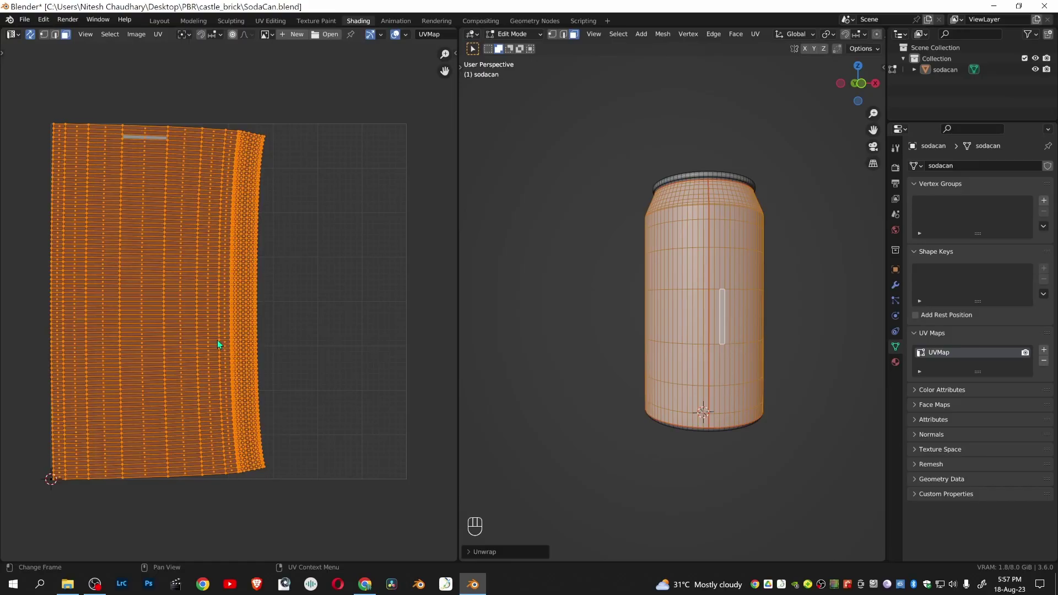
Straighten the strip face's right and left edges vertically by scaling X to 0.
left_click(153, 310)
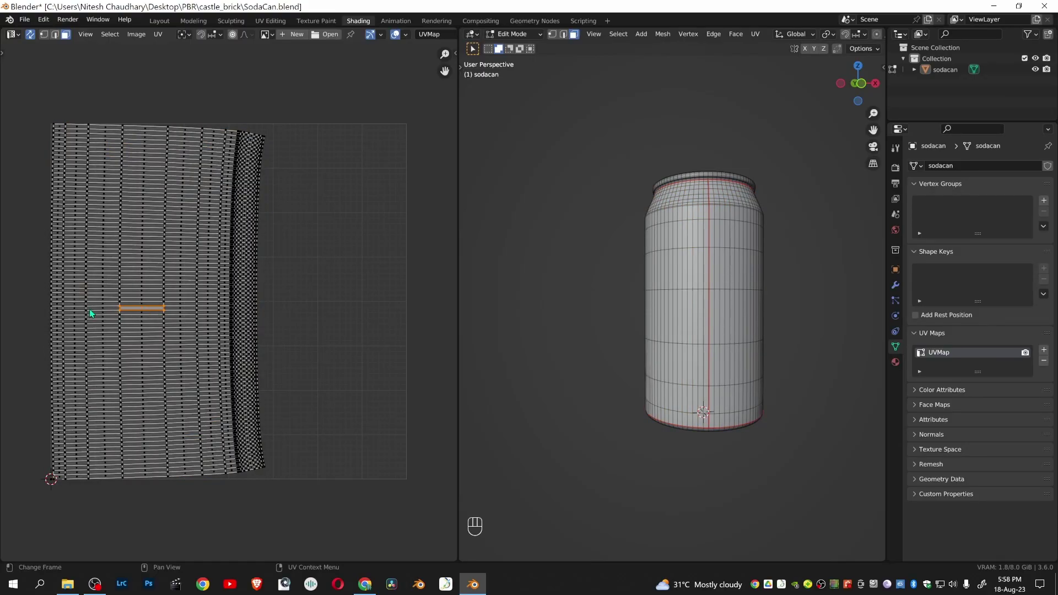
scroll(91, 313, "up", 10)
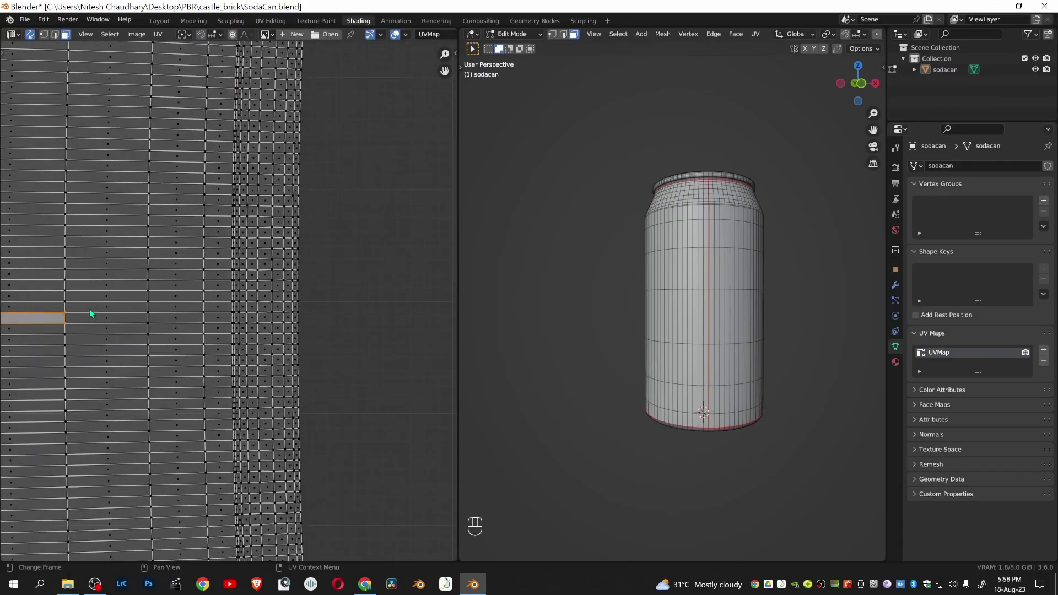
middle_click_drag(95, 315, 232, 264)
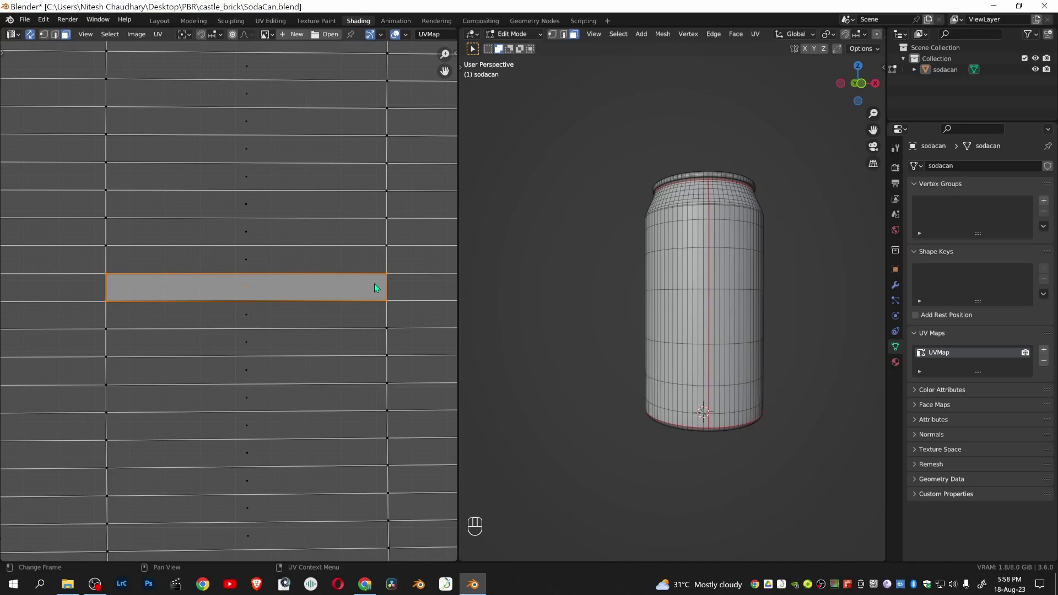
key("2")
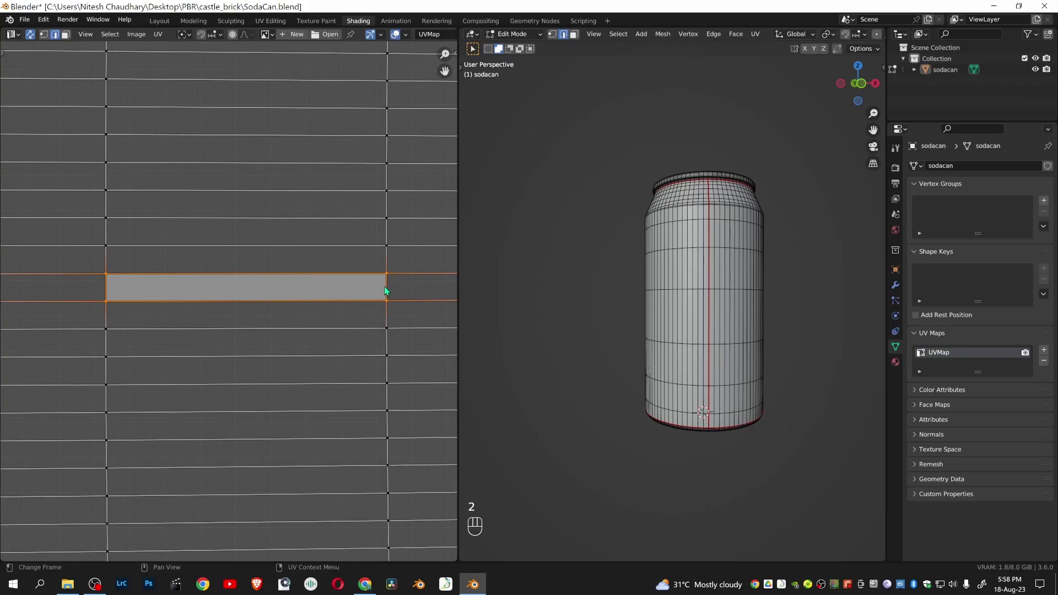
left_click(387, 291)
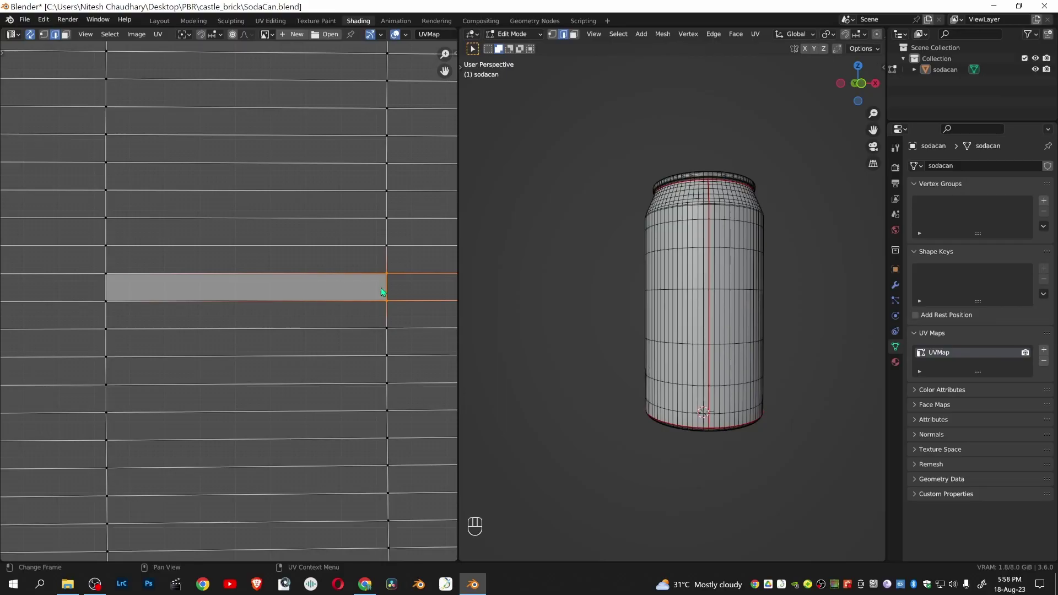
key("s")
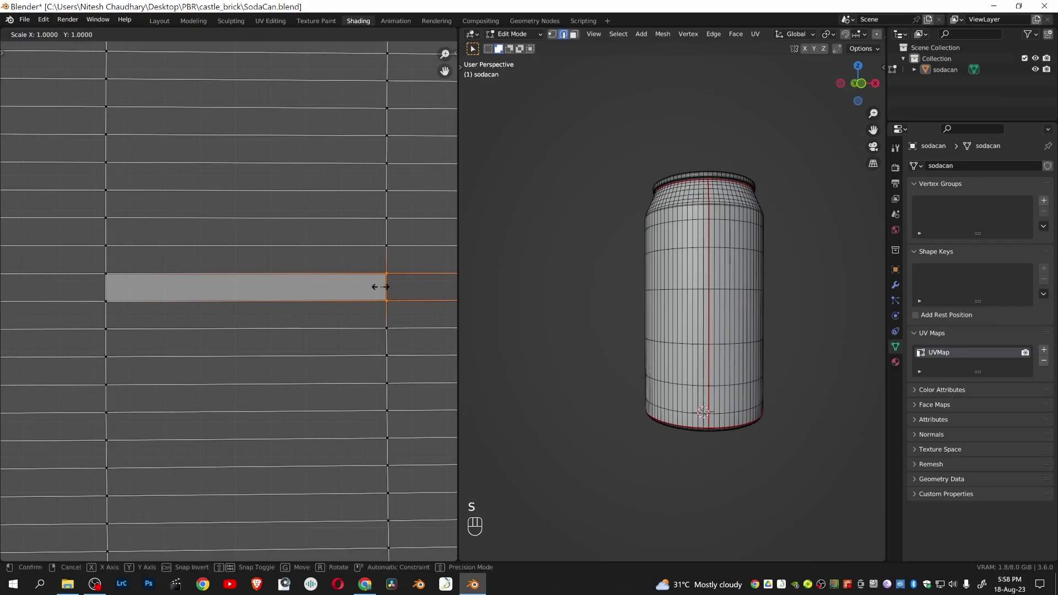
type("x")
type("0")
key("Return")
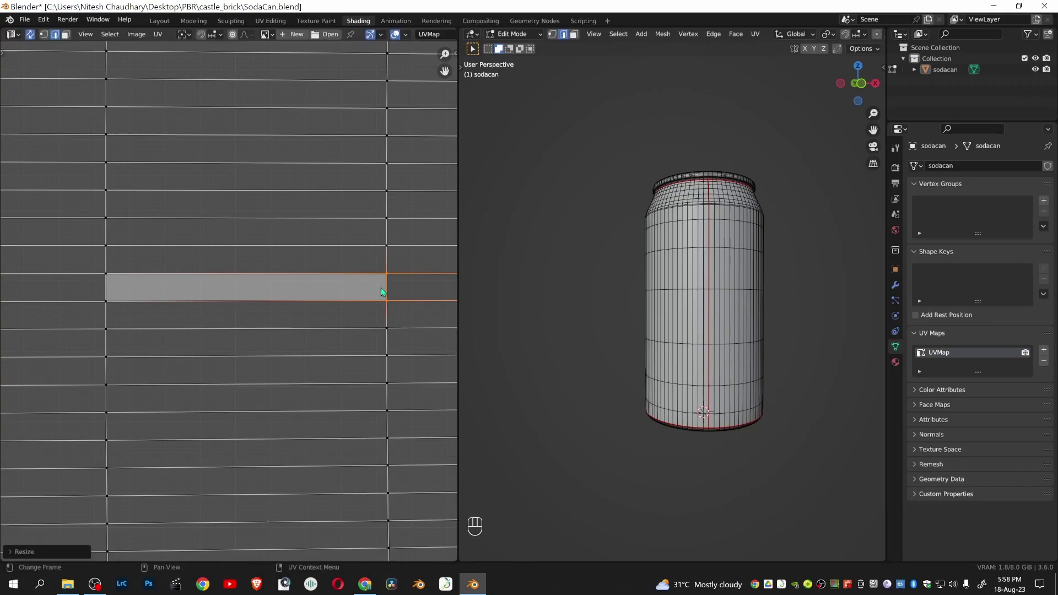
left_click(106, 285)
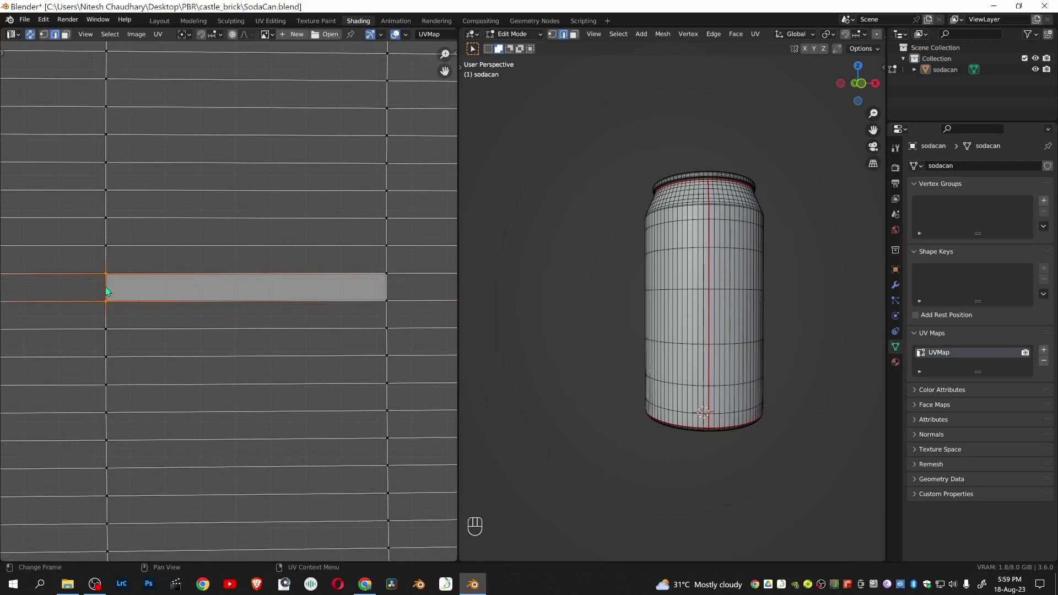
type("sx")
type("0")
key("Return")
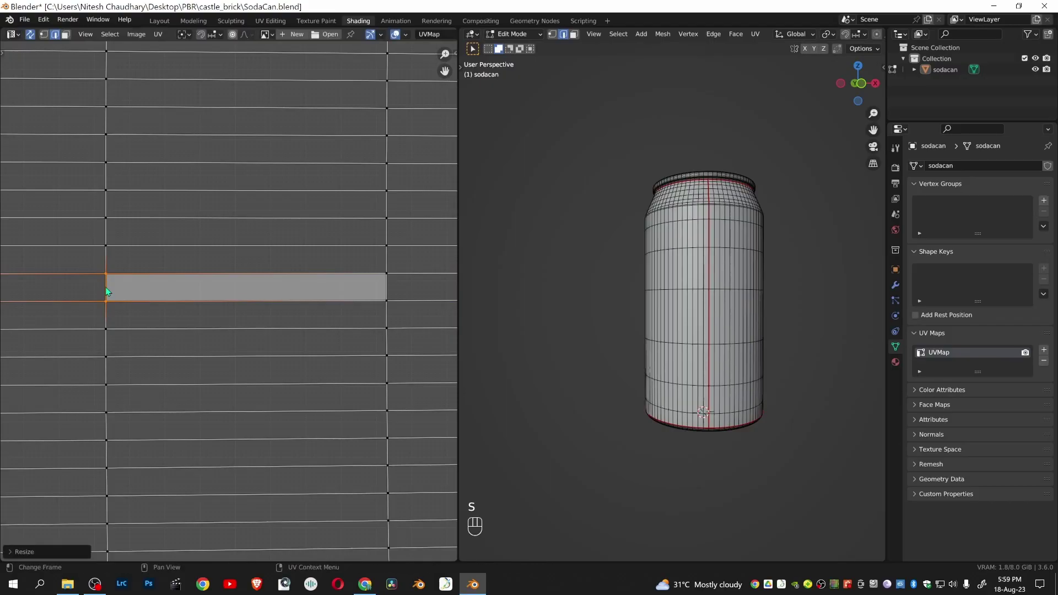
Flatten the face's top and bottom edges horizontally by scaling Y to 0.
left_click(236, 279, "alt")
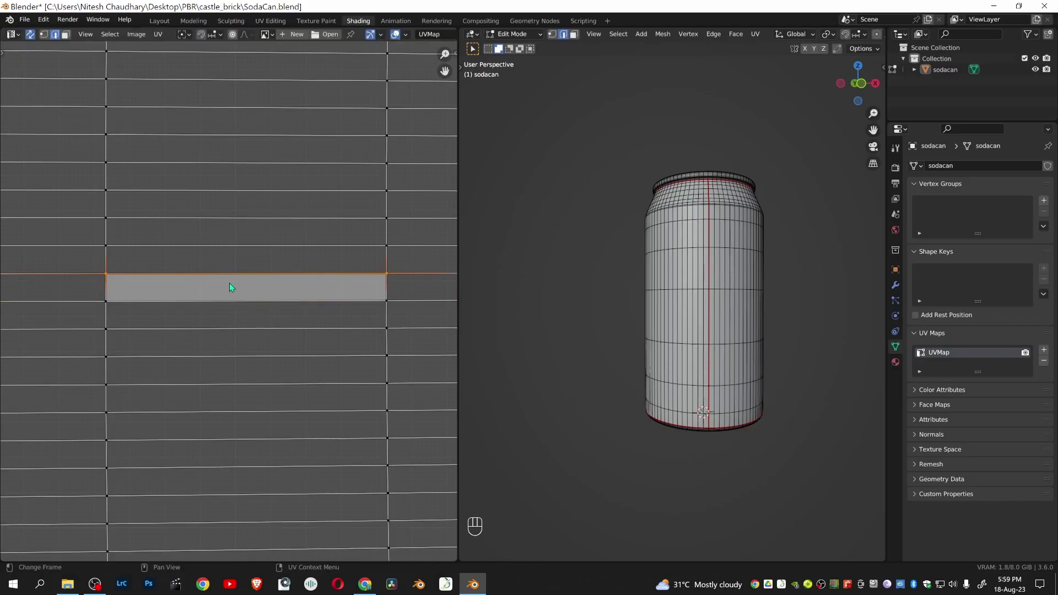
key("s")
key("y")
key("0")
left_click(229, 283)
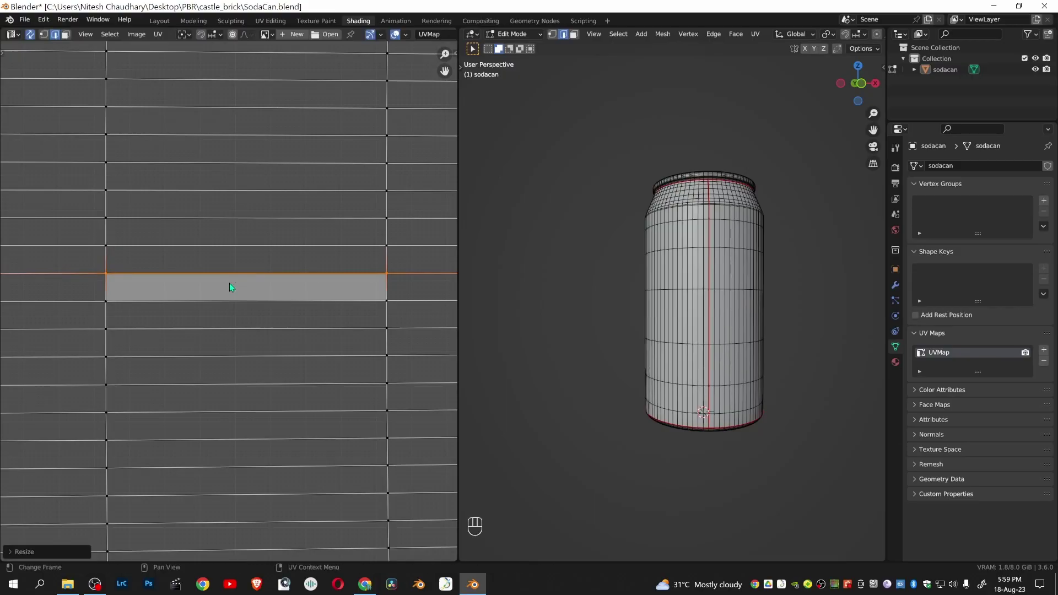
left_click(234, 302)
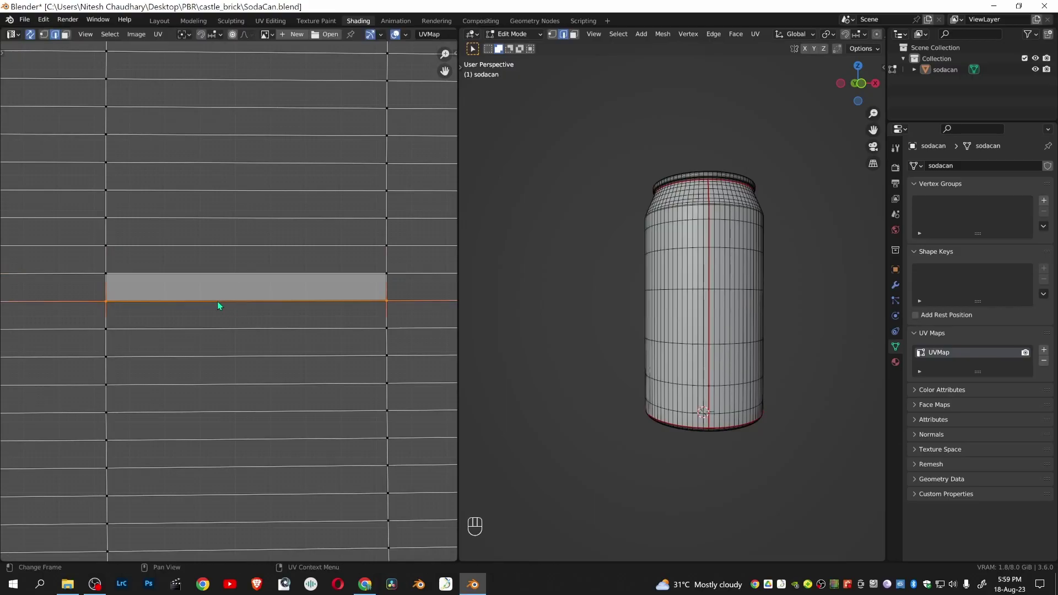
key("s")
key("y")
left_click(218, 303)
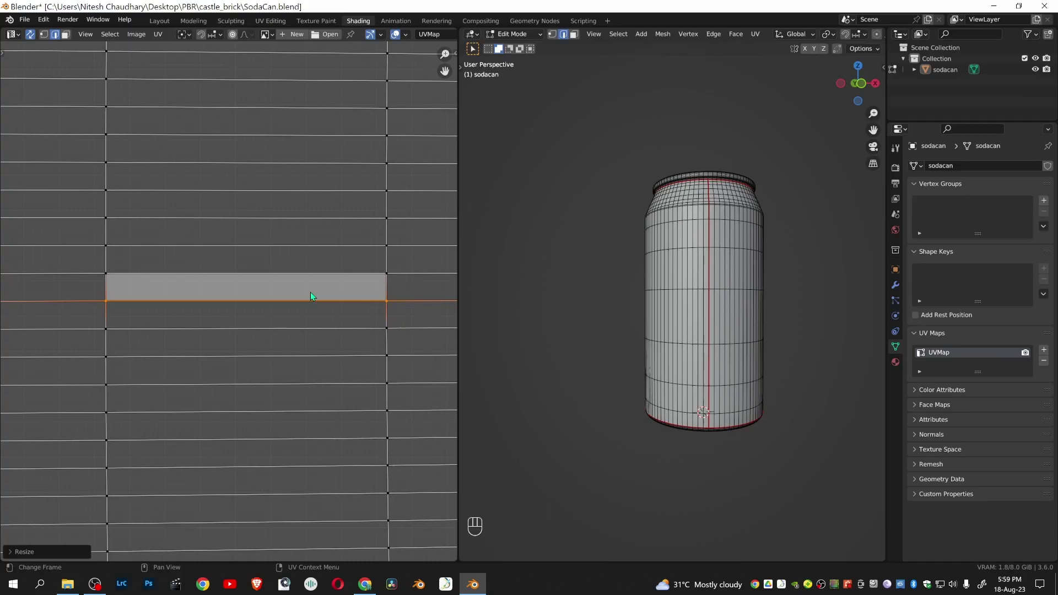
Select the squared face's whole UV island and apply Follow Active Quads.
scroll(310, 293, "down", 6)
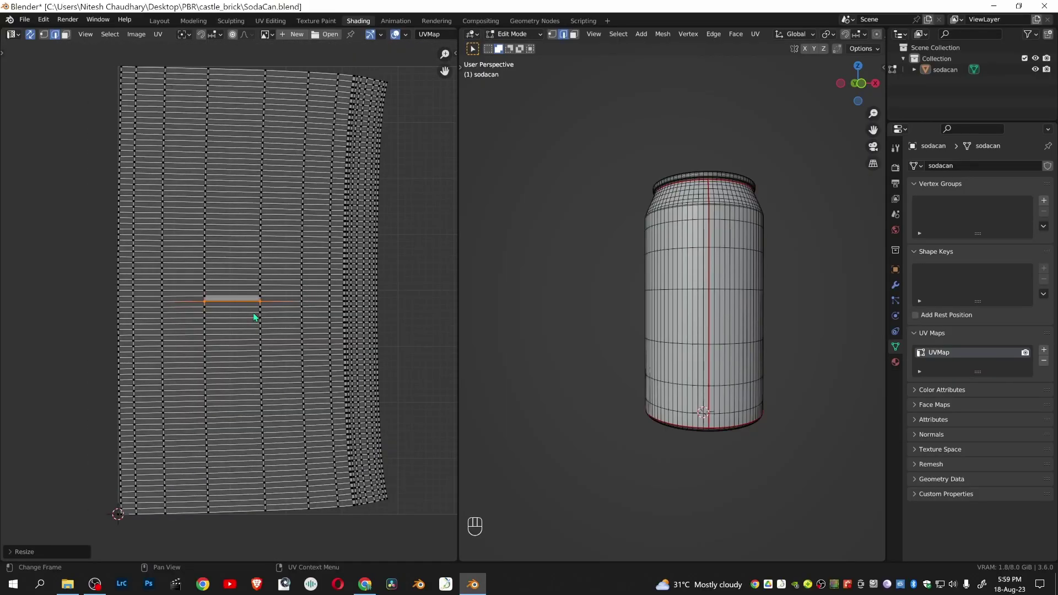
left_click(66, 35)
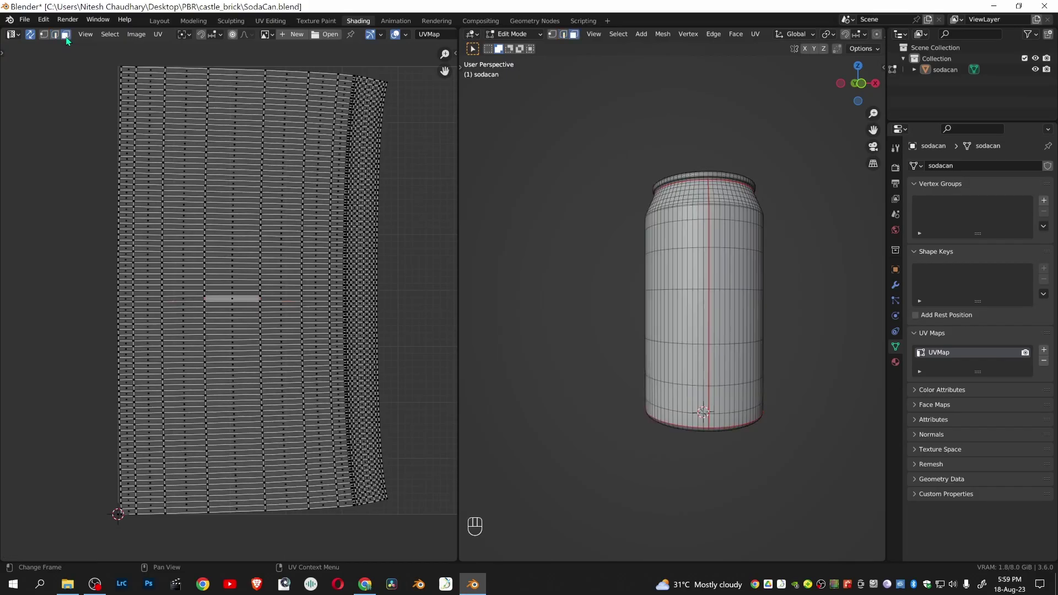
left_click(246, 303)
key("l")
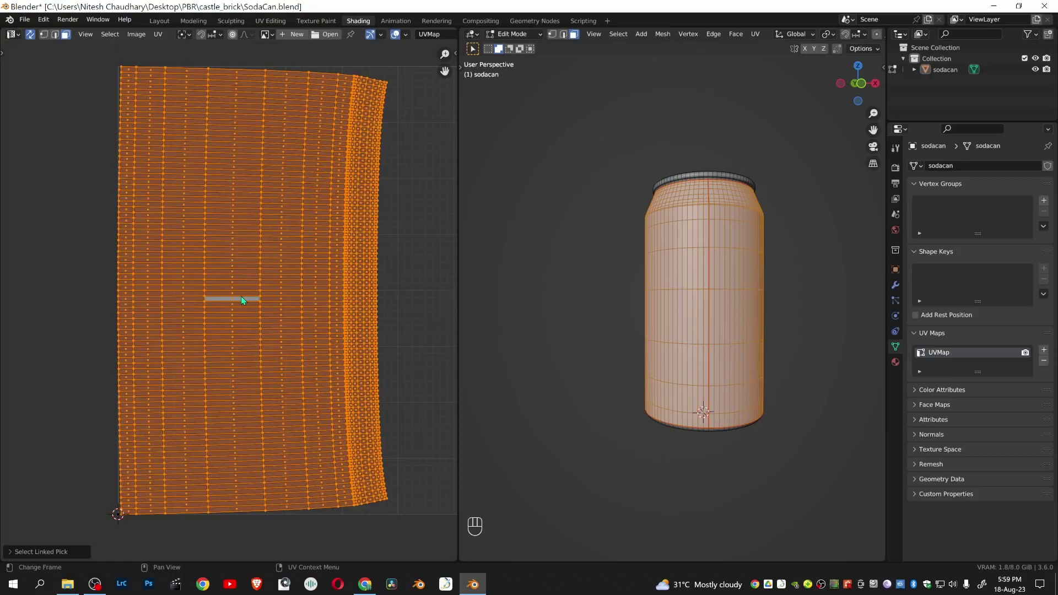
key("u")
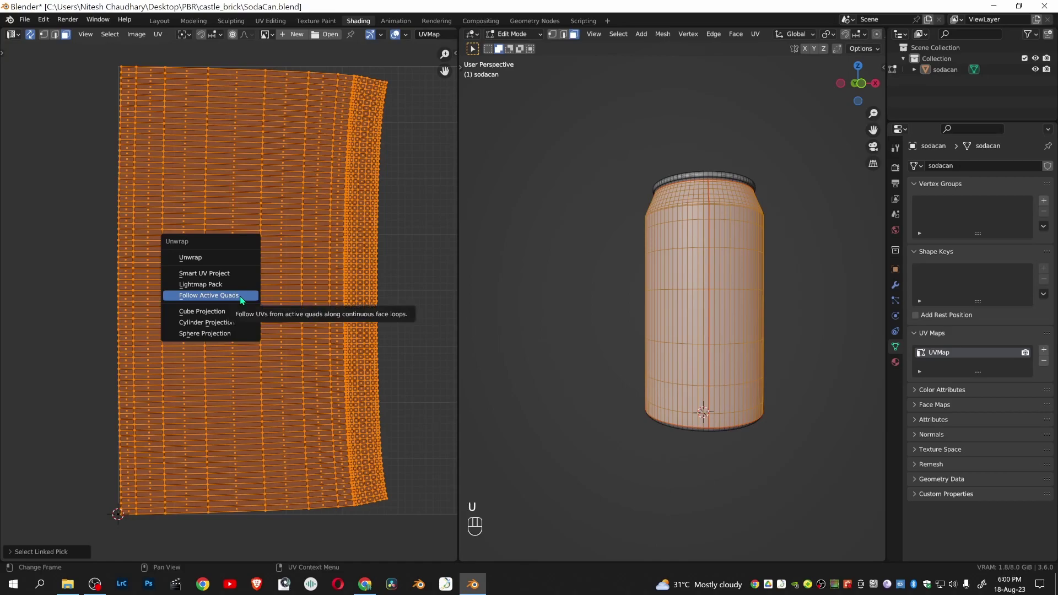
left_click(239, 295)
left_click(259, 333)
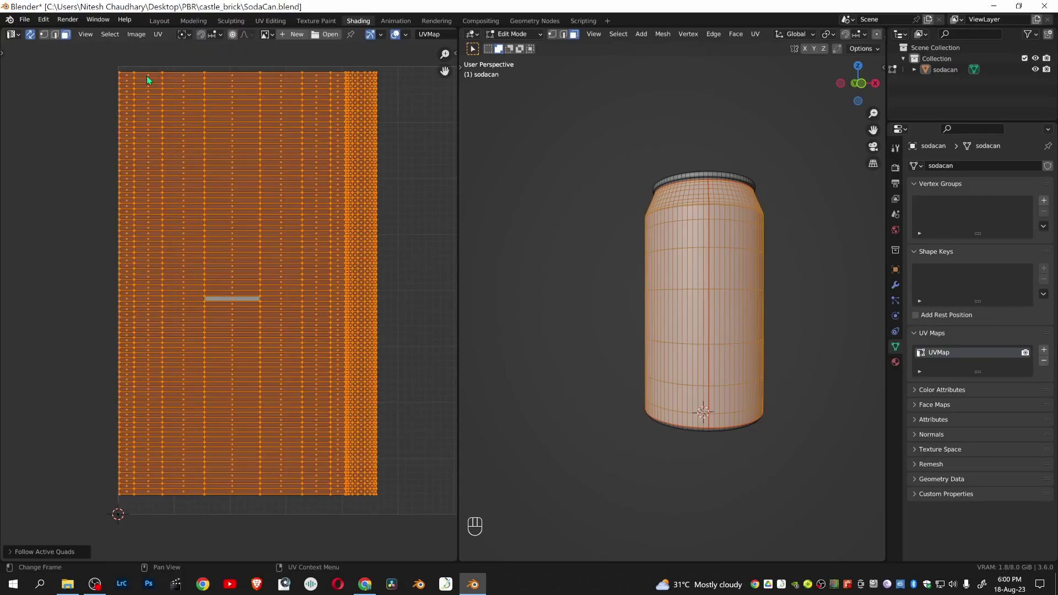
Maximize the 3D view with Ctrl+Space and orbit to look down on the can's lid.
scroll(264, 231, "down", 2)
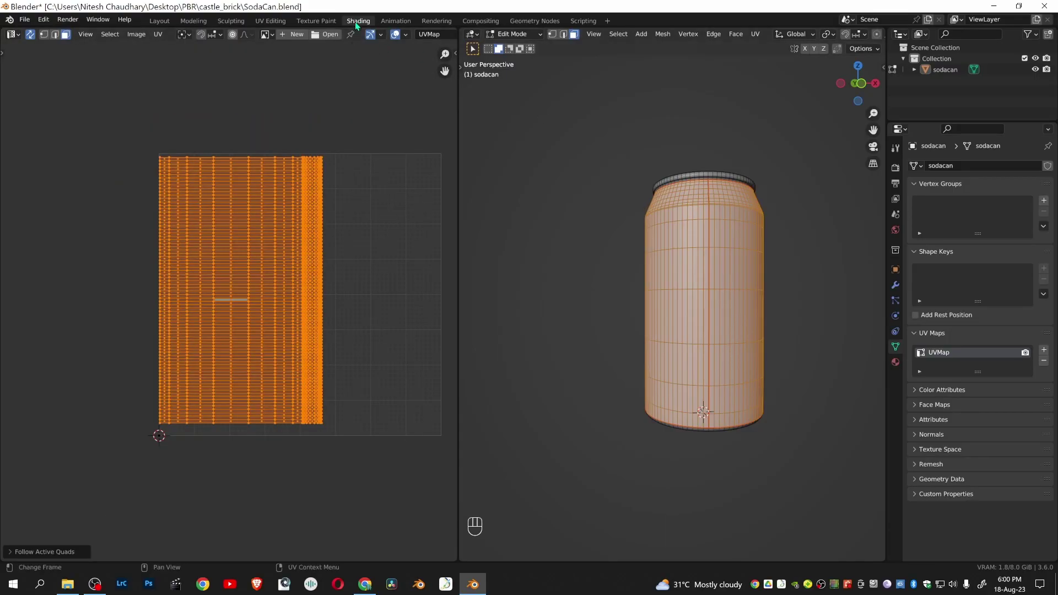
key("ctrl+space")
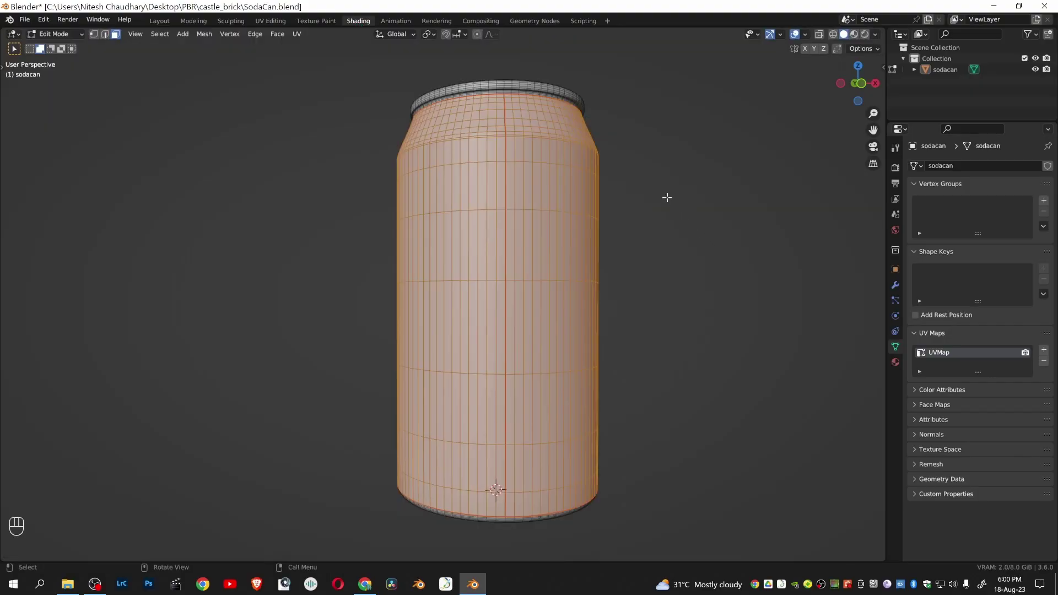
middle_click_drag(667, 200, 675, 361)
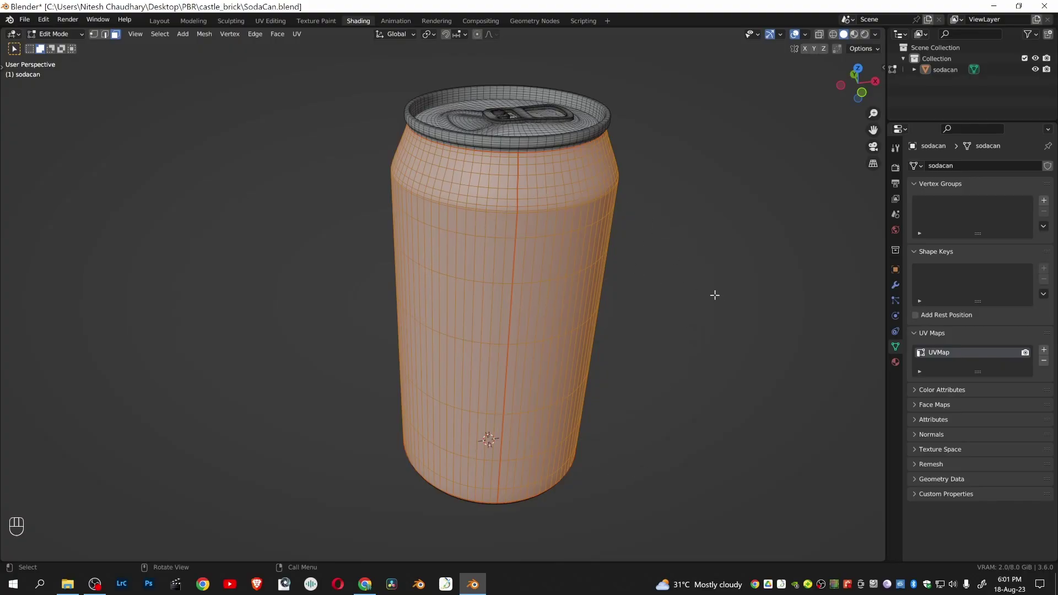
Select all faces, add a new material slot and name the material metalPart.
key("a")
left_click(895, 362)
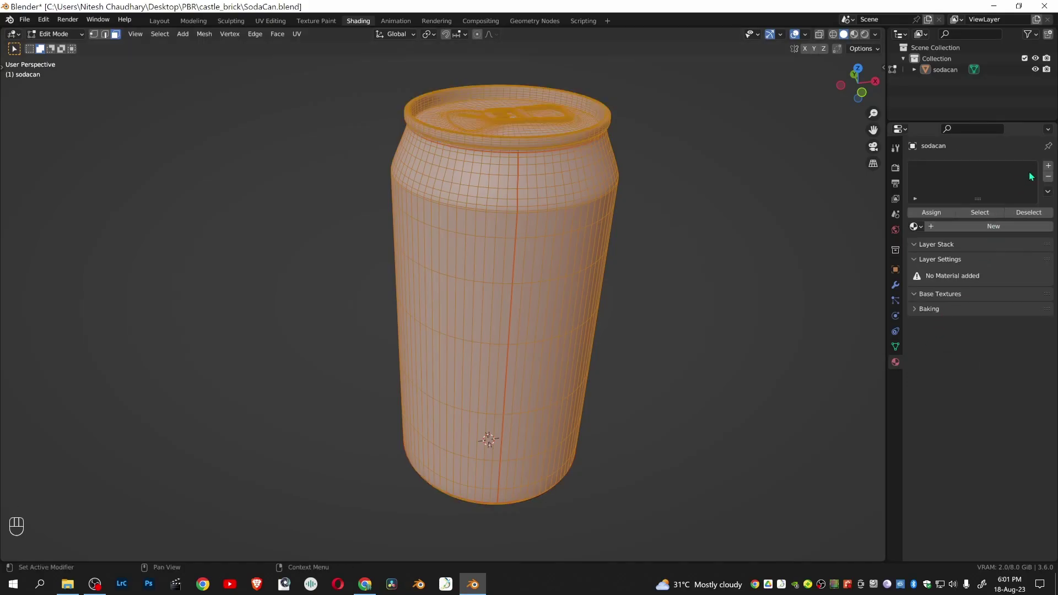
left_click(1047, 167)
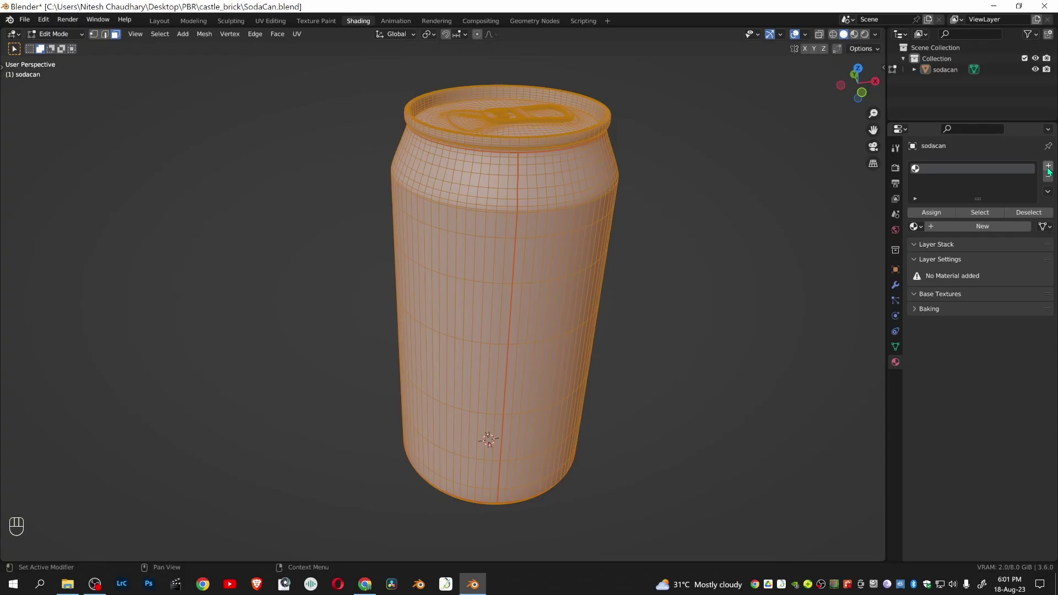
left_click(986, 227)
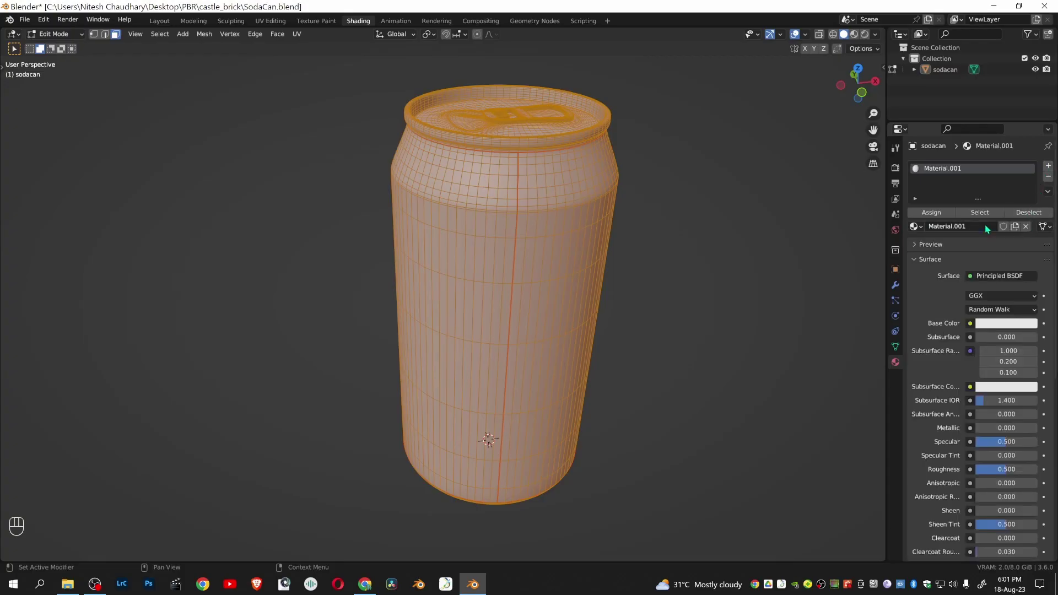
double_click(952, 226)
type("metalPart")
key("Return")
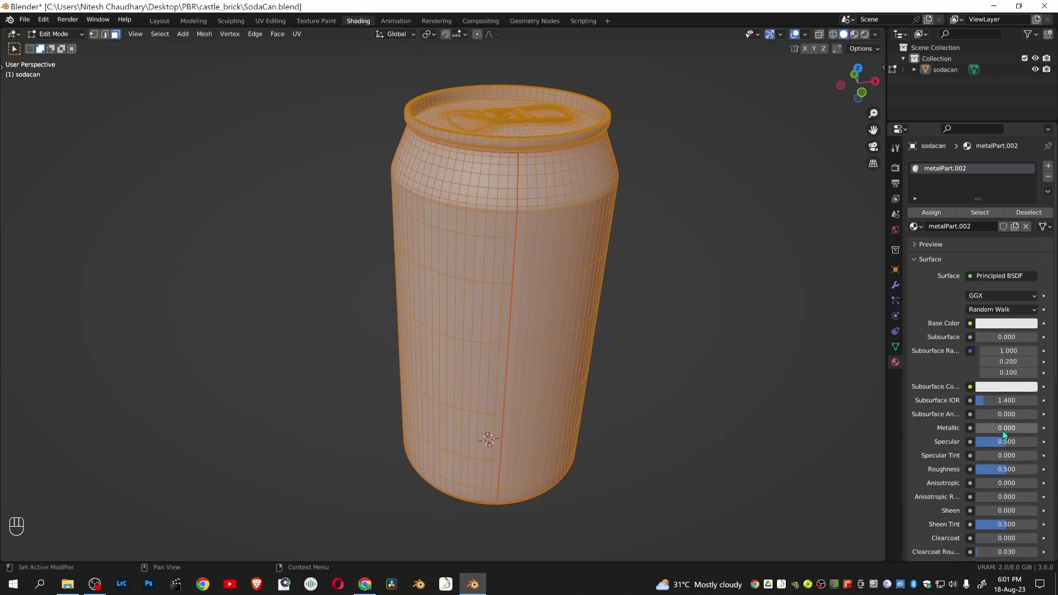
Set the material's Metallic to 1.0 and Roughness to 0.2.
left_click_drag(1003, 428, 1025, 432)
left_click(997, 469)
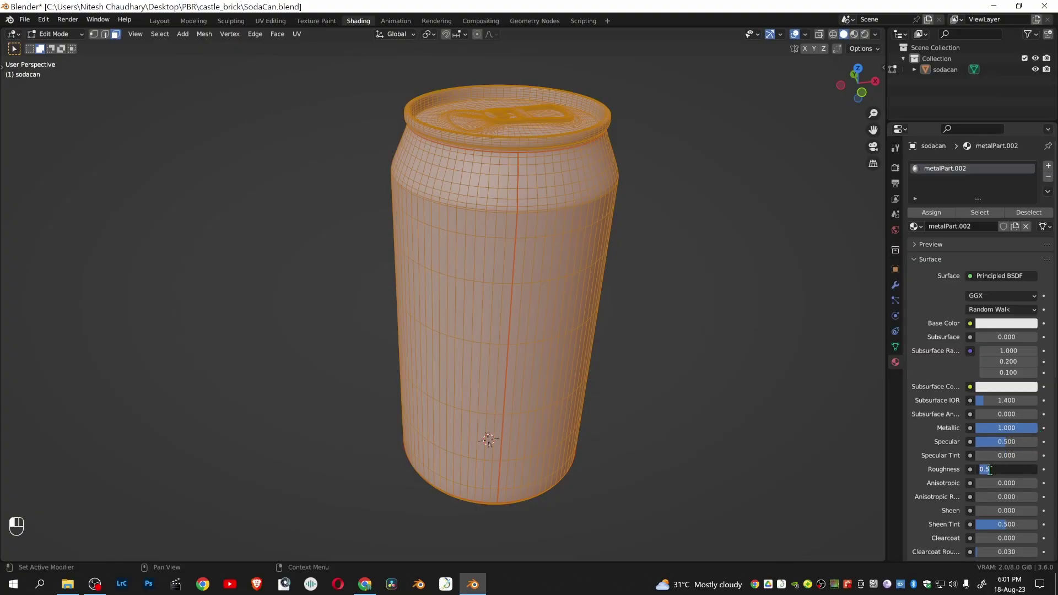
type("0.2")
key("Return")
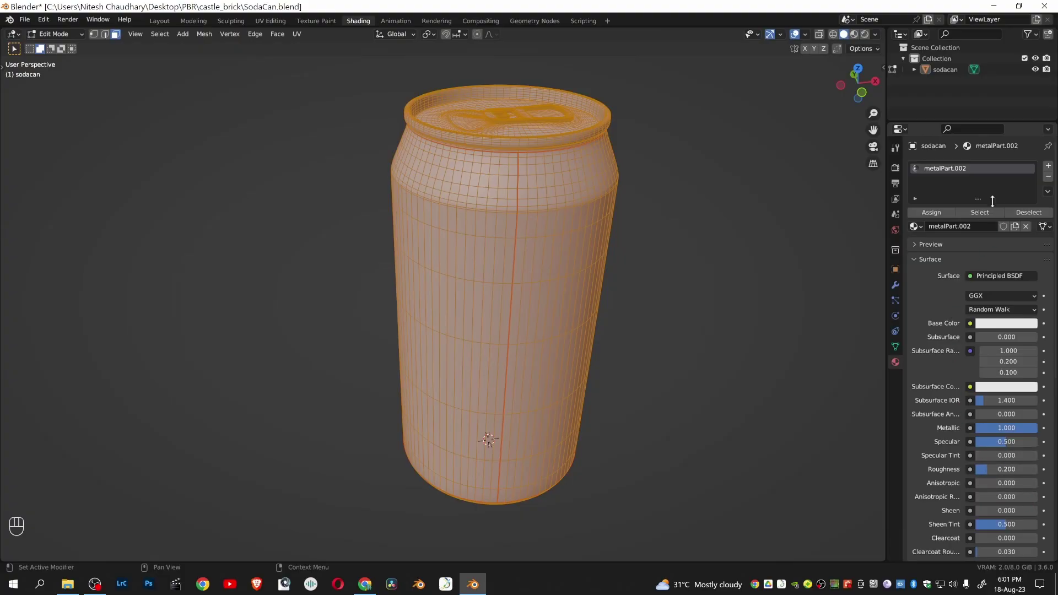
left_click(978, 213)
Orbit to a side view and select the can's whole body with L.
middle_click_drag(722, 330, 720, 230)
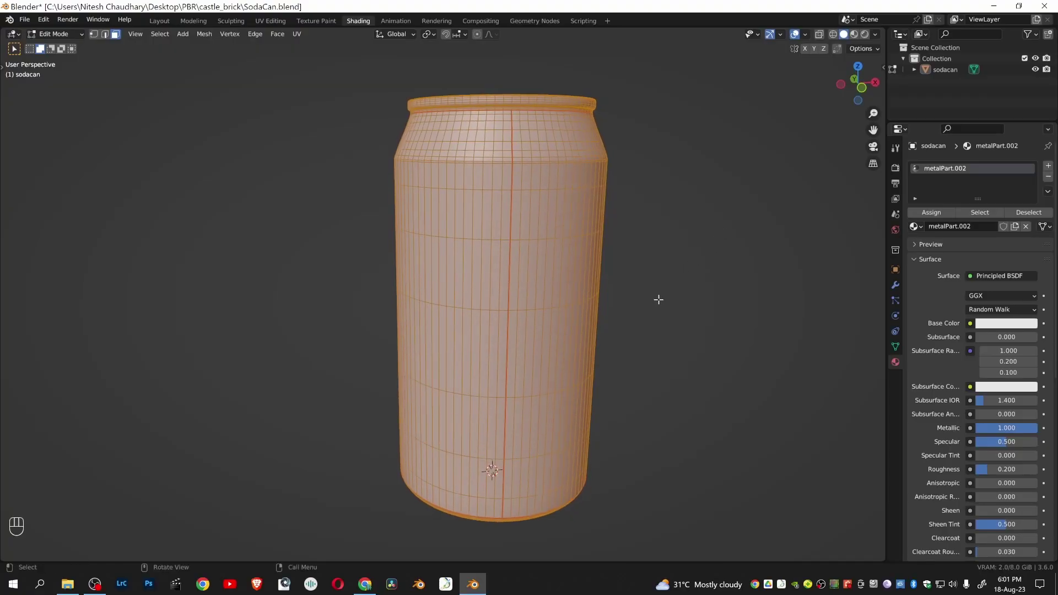
left_click(493, 293)
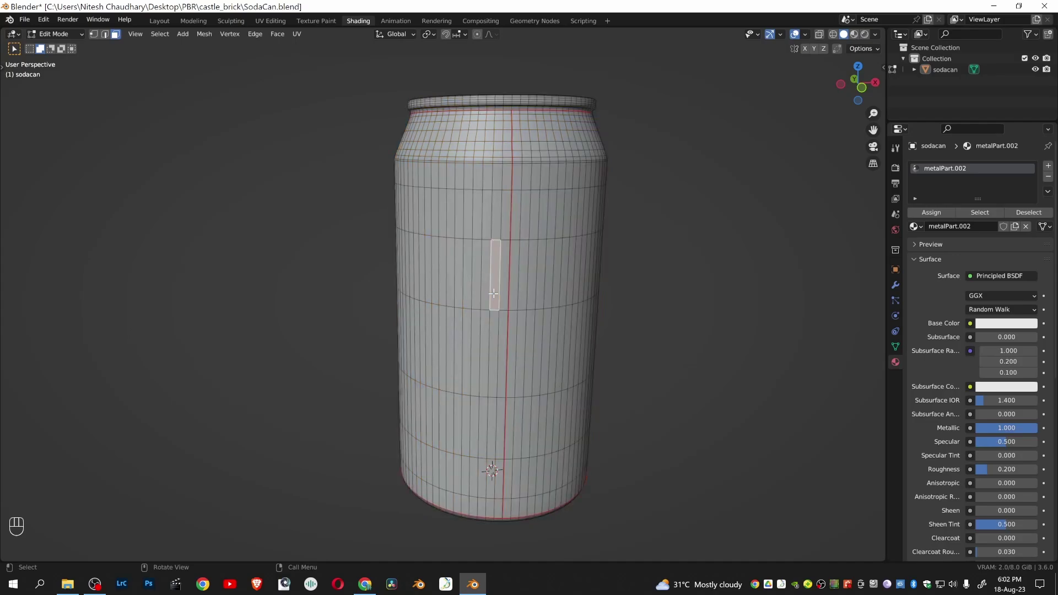
key("l")
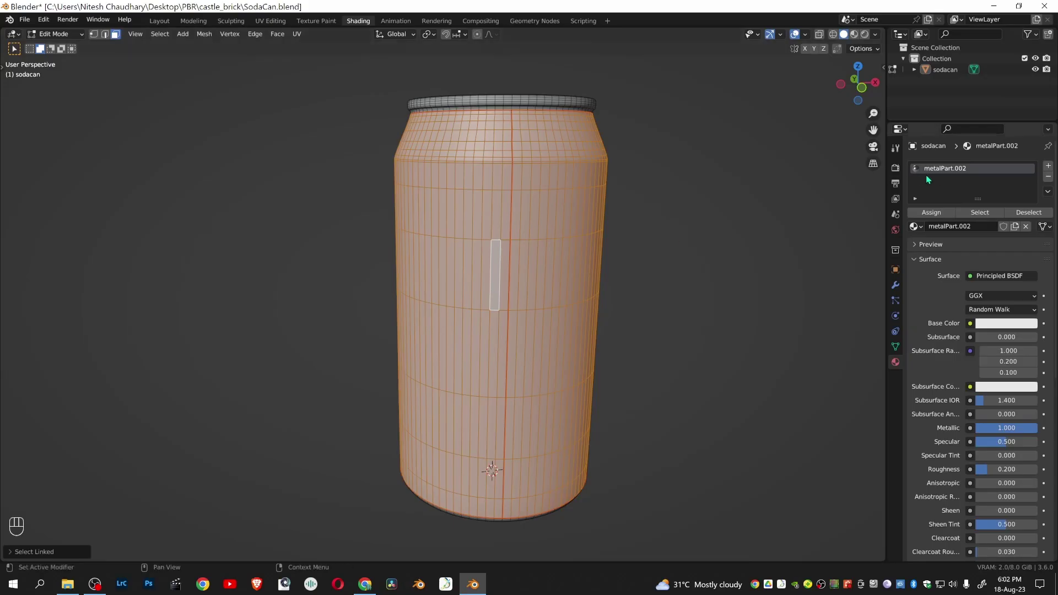
left_click(940, 213)
Add a new material slot with a new material named 'label'.
left_click(1048, 167)
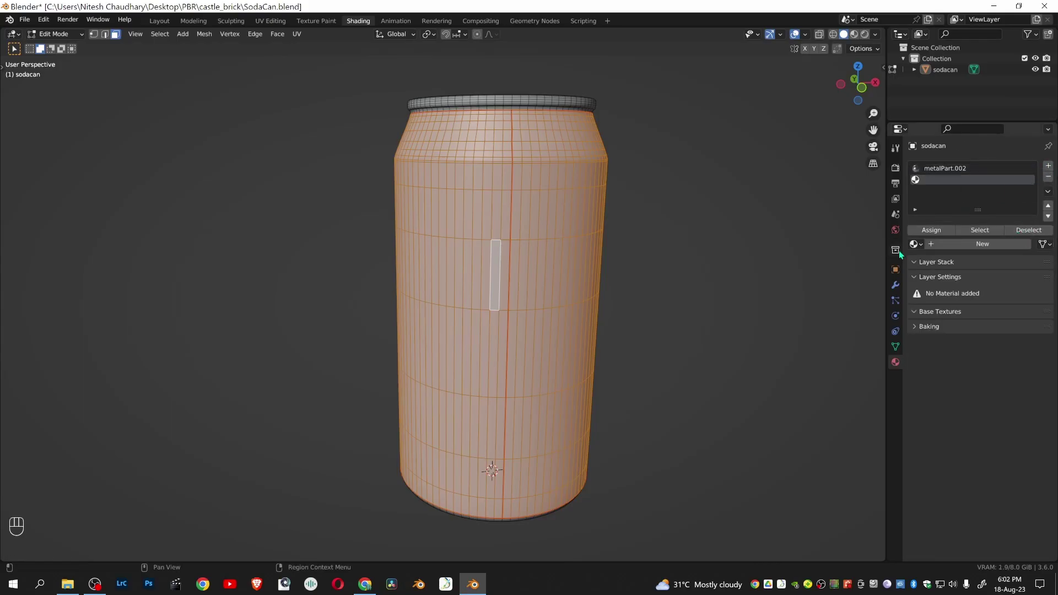
left_click(969, 243)
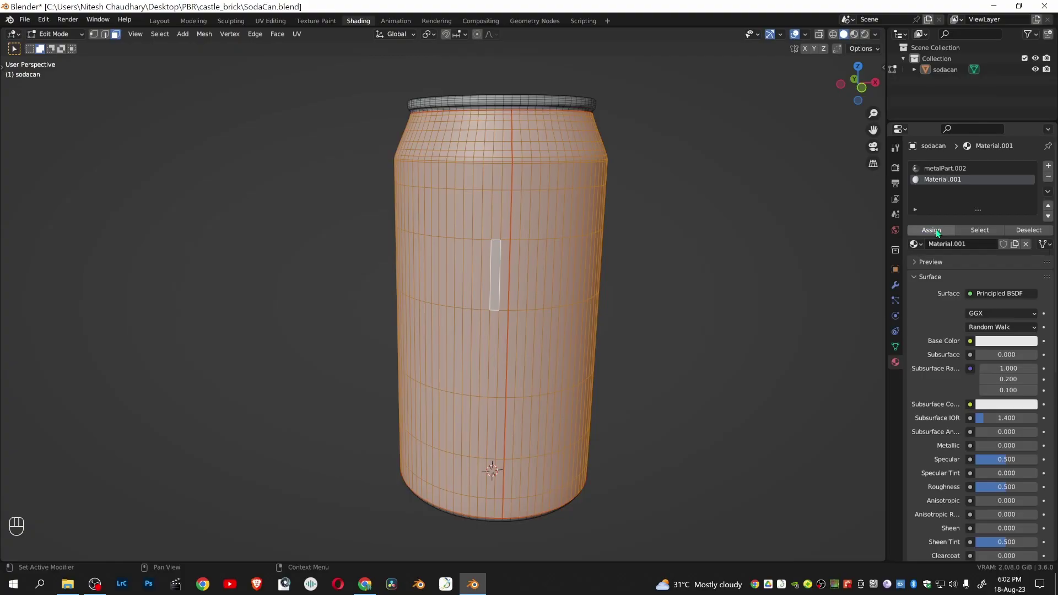
left_click(963, 243)
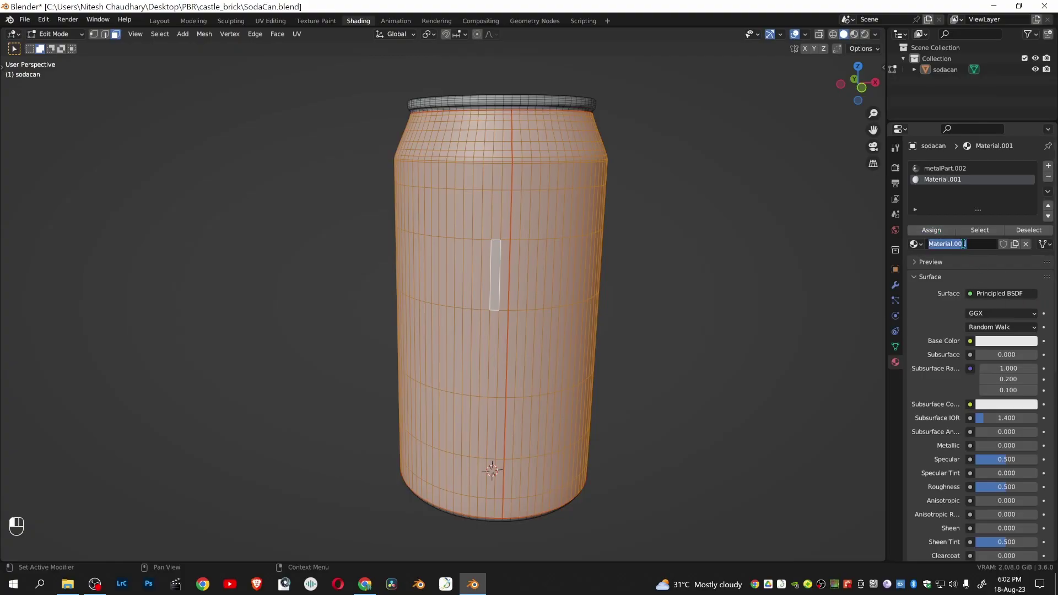
type("label")
key("Return")
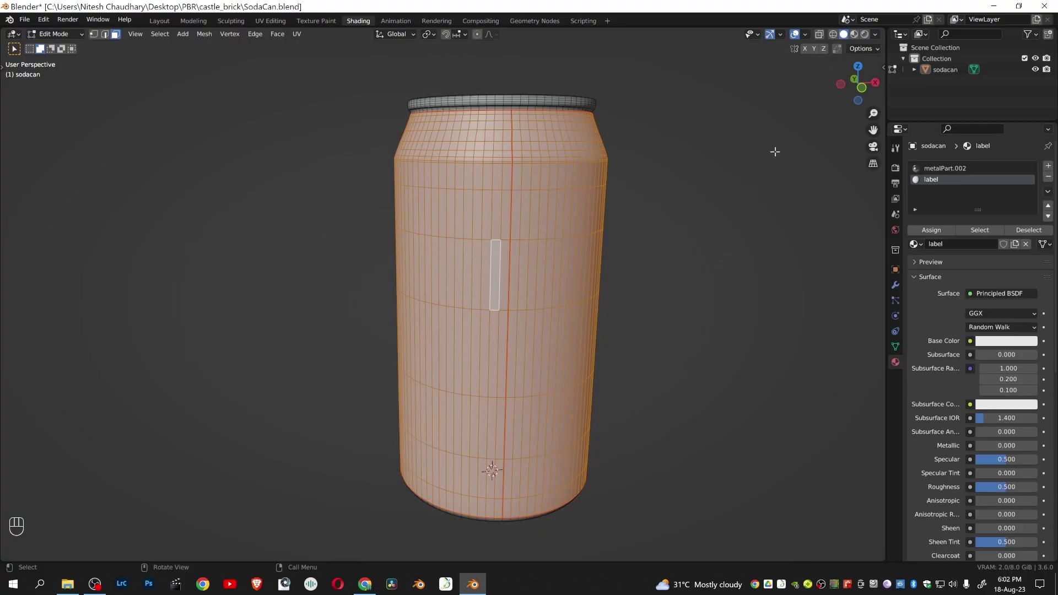
Switch the viewport to Material Preview shading and return the can to Object Mode.
left_click(854, 36)
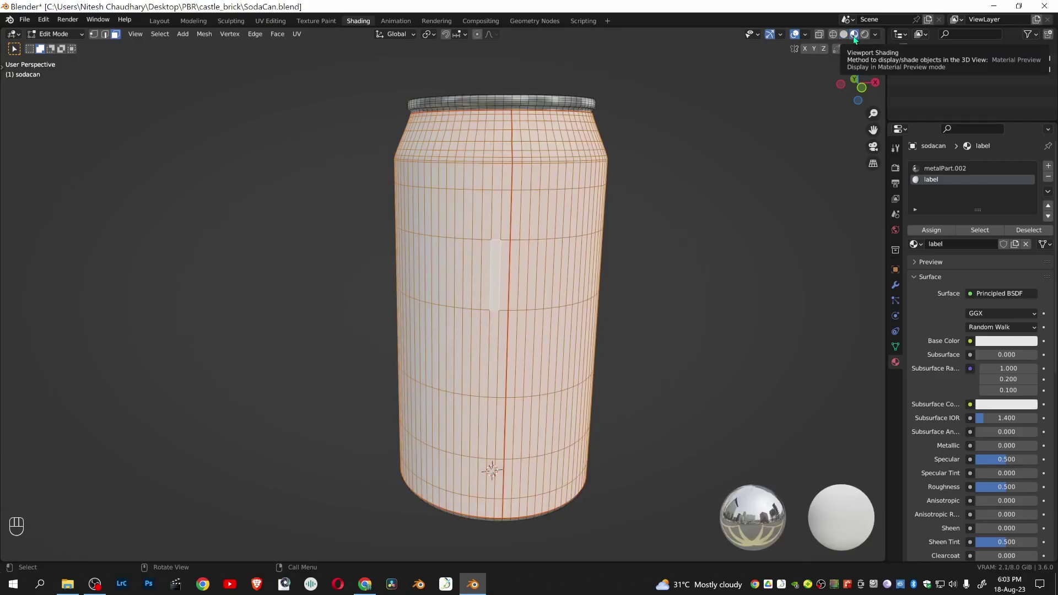
middle_click_drag(692, 262, 673, 288)
key("Tab")
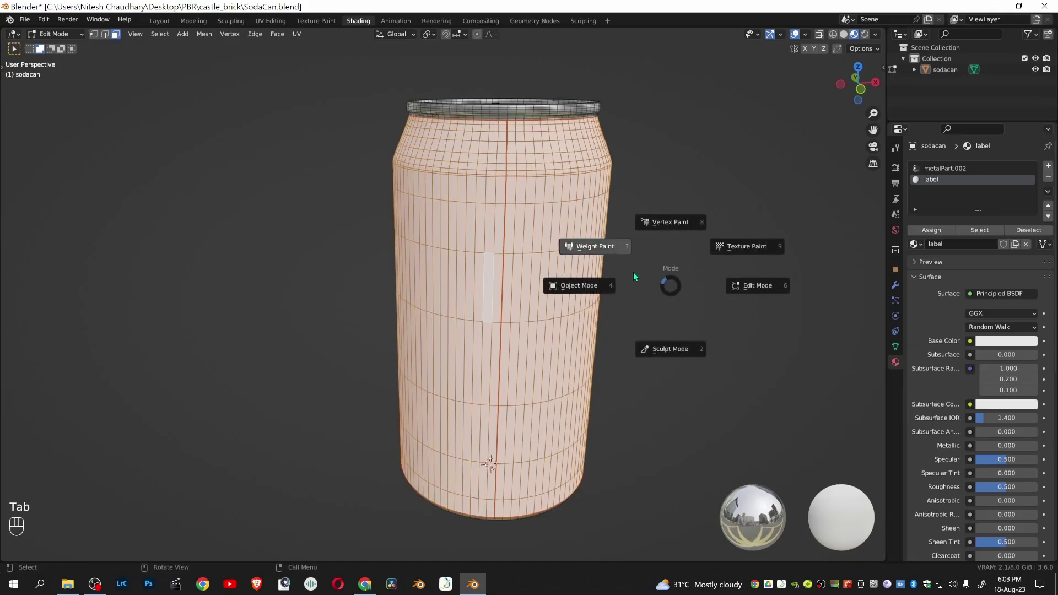
Orbit to inspect the metallic top and white body, then split the 3D view side by side.
middle_click_drag(676, 326, 624, 269)
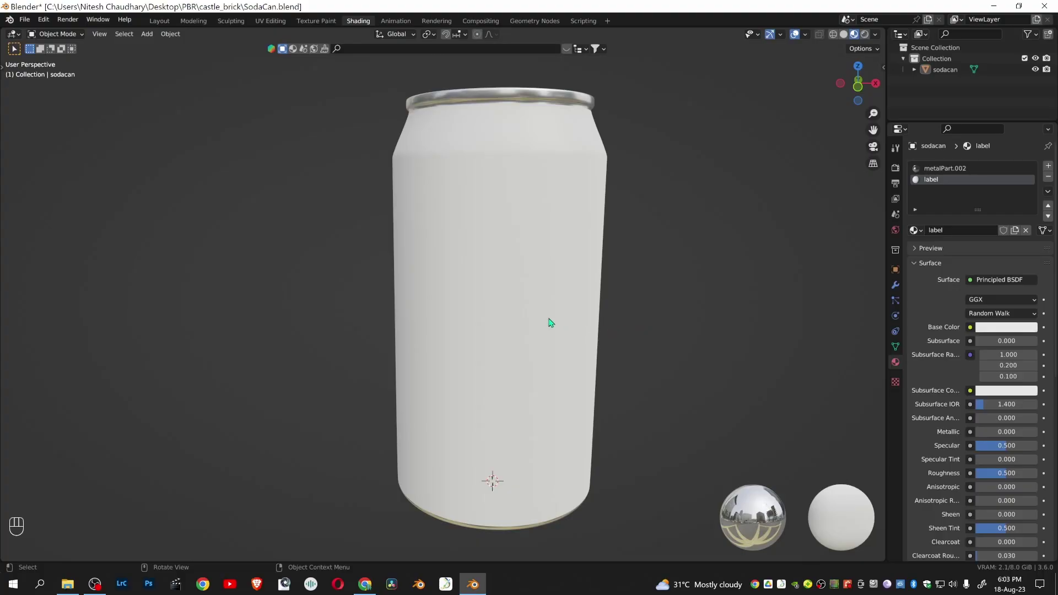
middle_click_drag(616, 203, 637, 387)
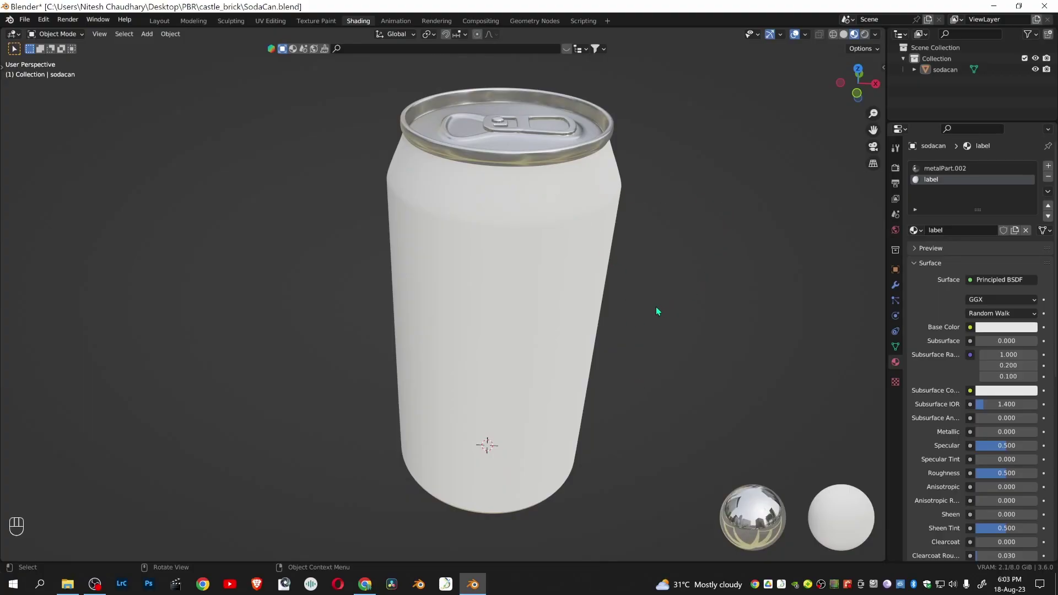
middle_click_drag(675, 359, 673, 217)
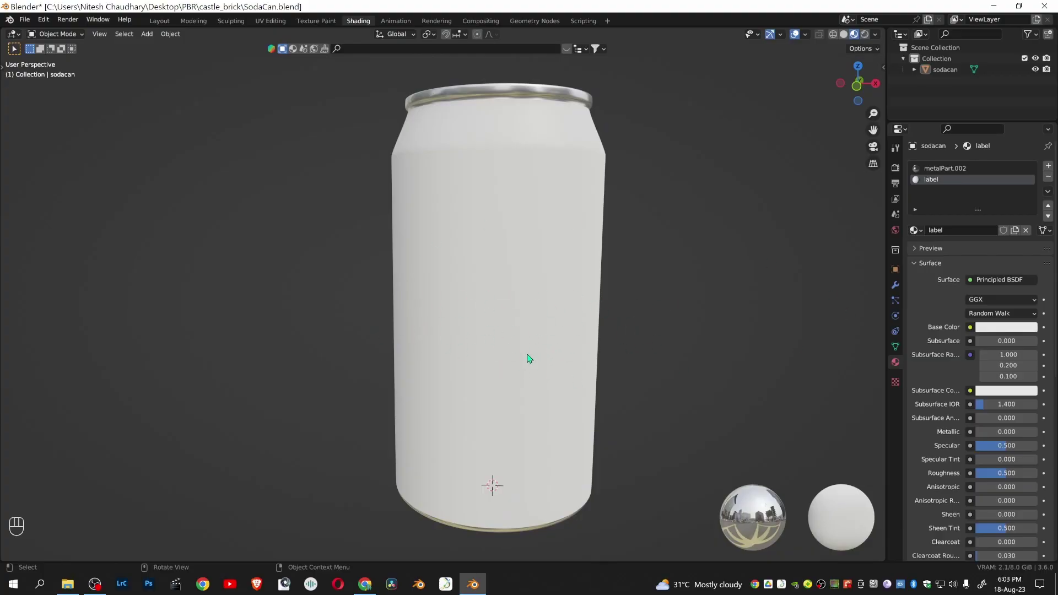
left_click_drag(2, 29, 459, 177)
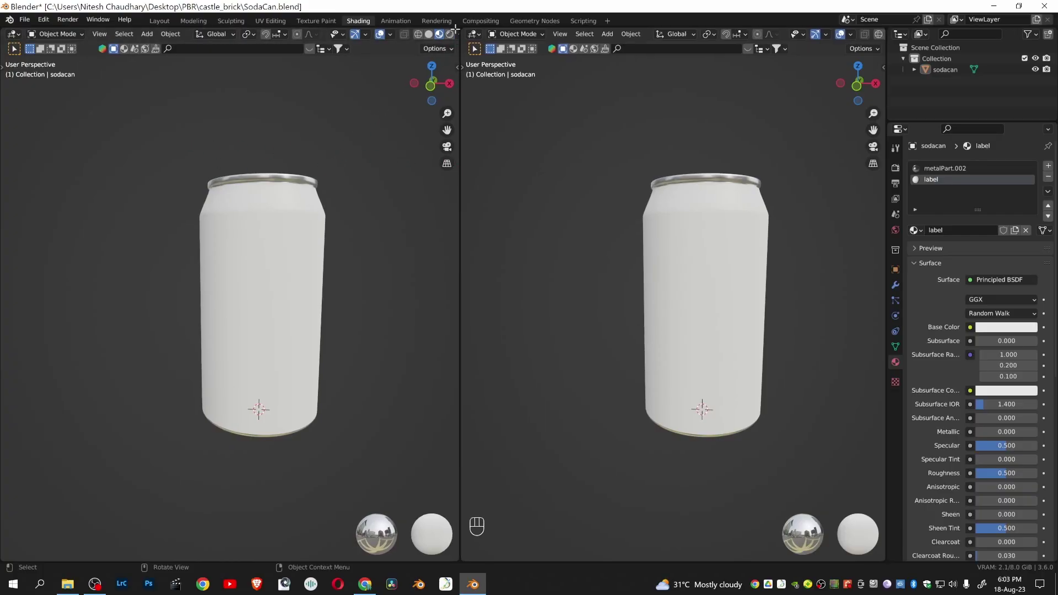
Split the left view into top and bottom halves and make the lower one an Image Editor.
left_click_drag(455, 31, 351, 267)
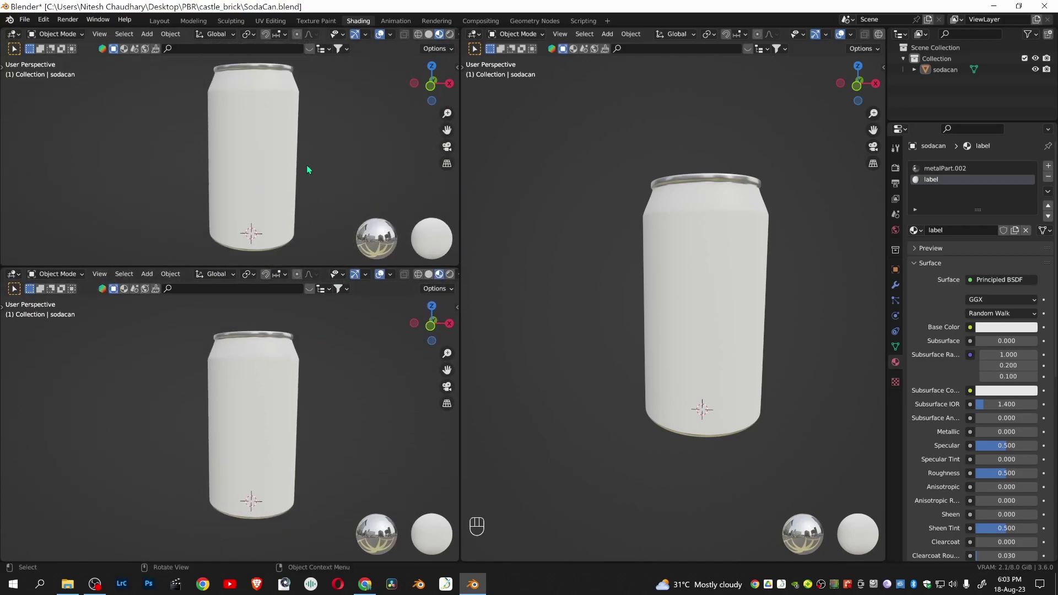
left_click(12, 274)
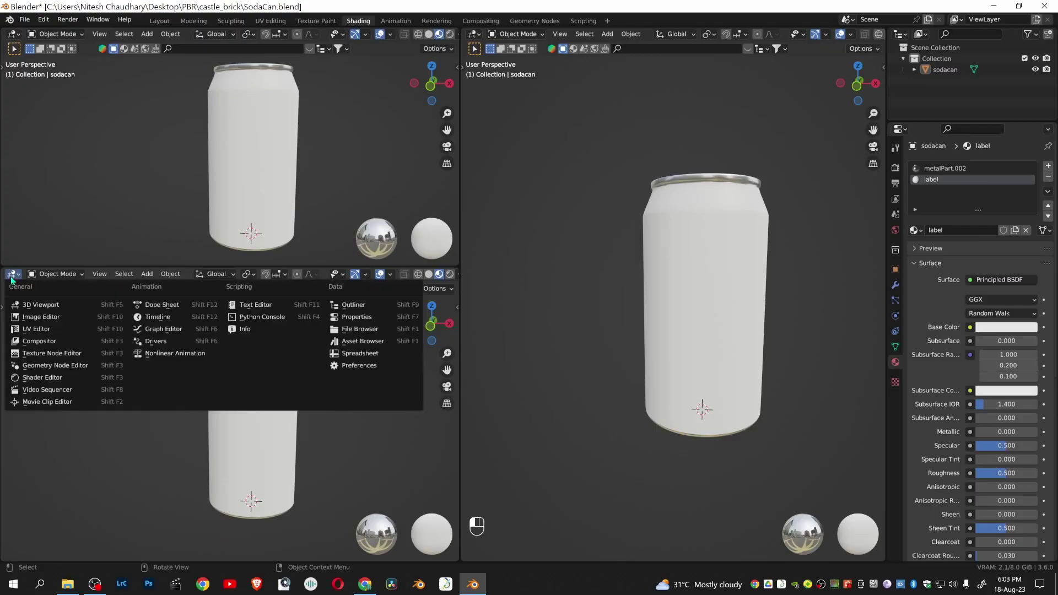
left_click(54, 329)
scroll(260, 451, "up", 5)
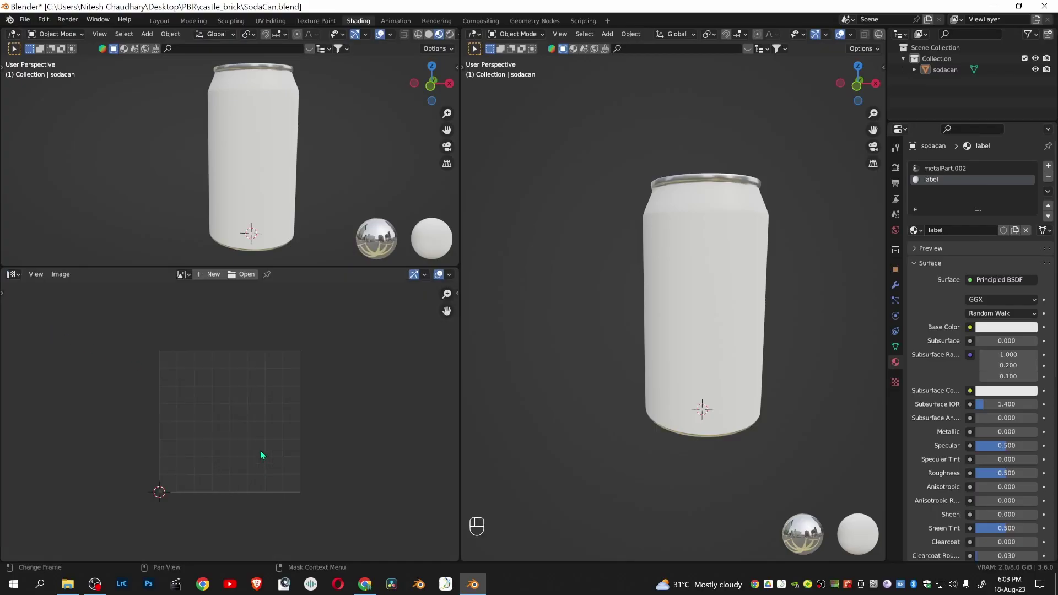
Make the upper half a Shader Editor framing the label material's Principled BSDF node, sidebar hidden.
left_click(12, 34)
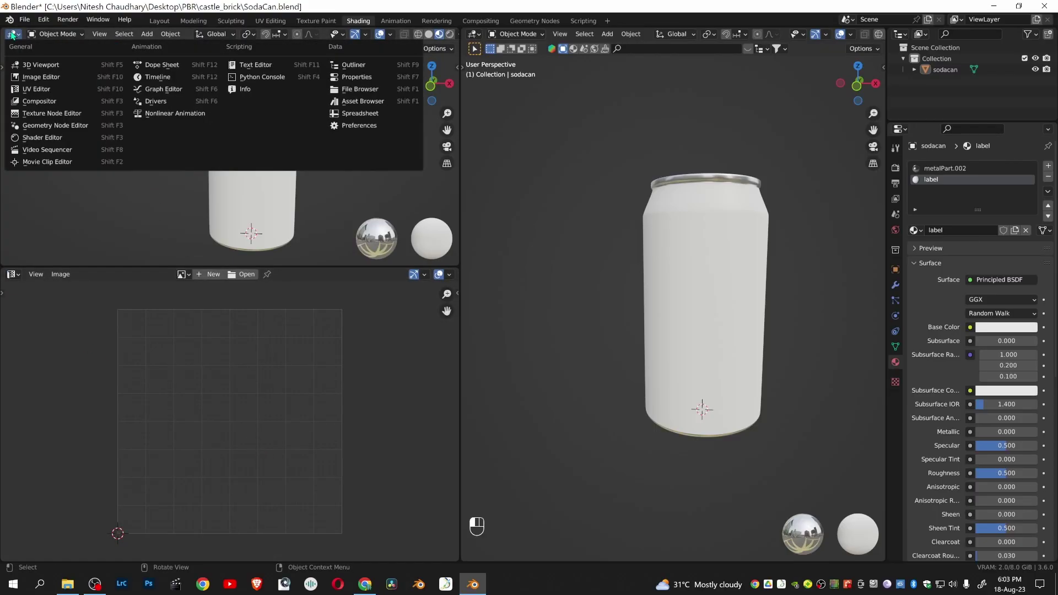
left_click(68, 138)
scroll(163, 194, "up", 3)
middle_click_drag(163, 194, 258, 127)
key("n")
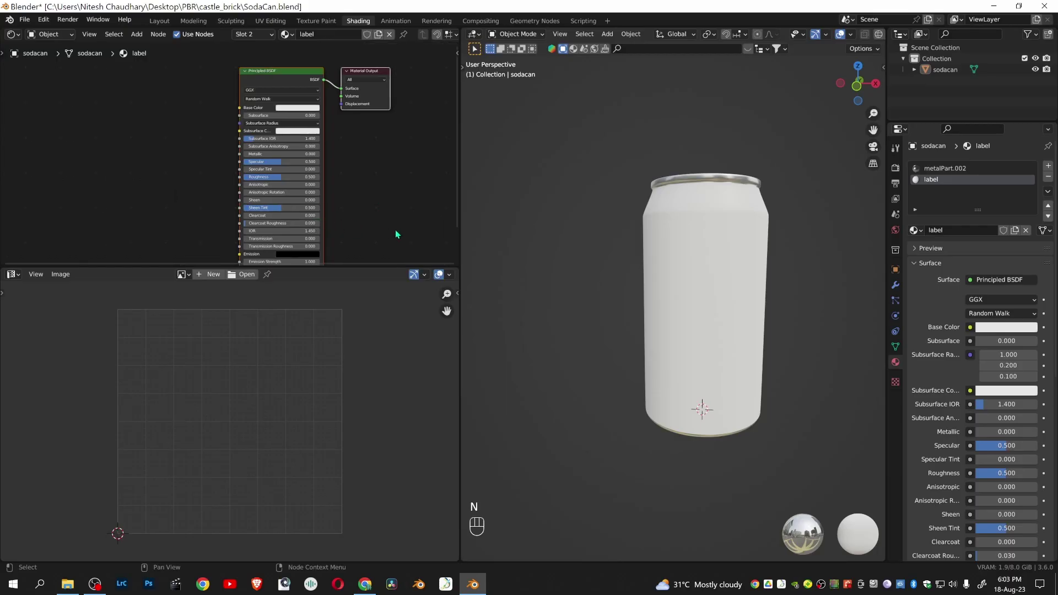
mouse_move(345, 212)
middle_mouse_down()
mouse_move(345, 182)
mouse_move(362, 217)
mouse_move(356, 206)
middle_mouse_up()
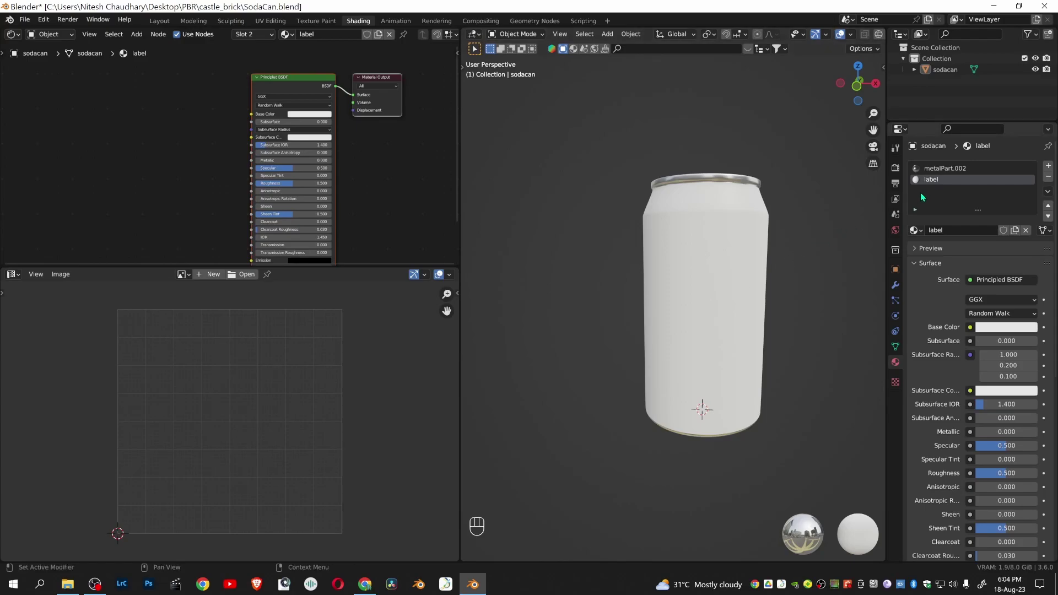
left_click(158, 150)
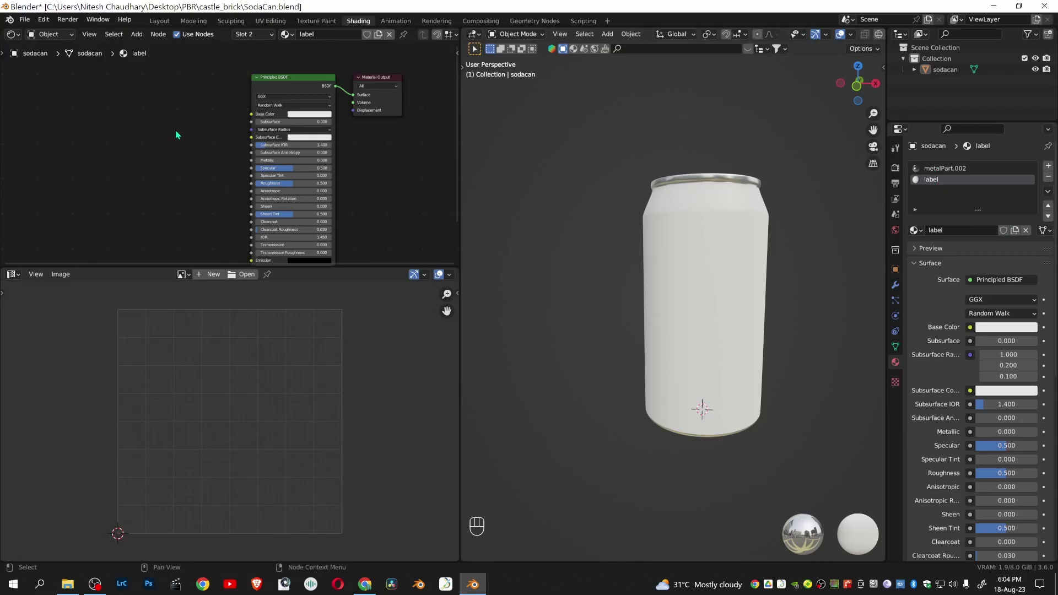
Add an Image Texture node left of the Principled BSDF, wire Color to Base Color, and browse for its image.
key("shift+a")
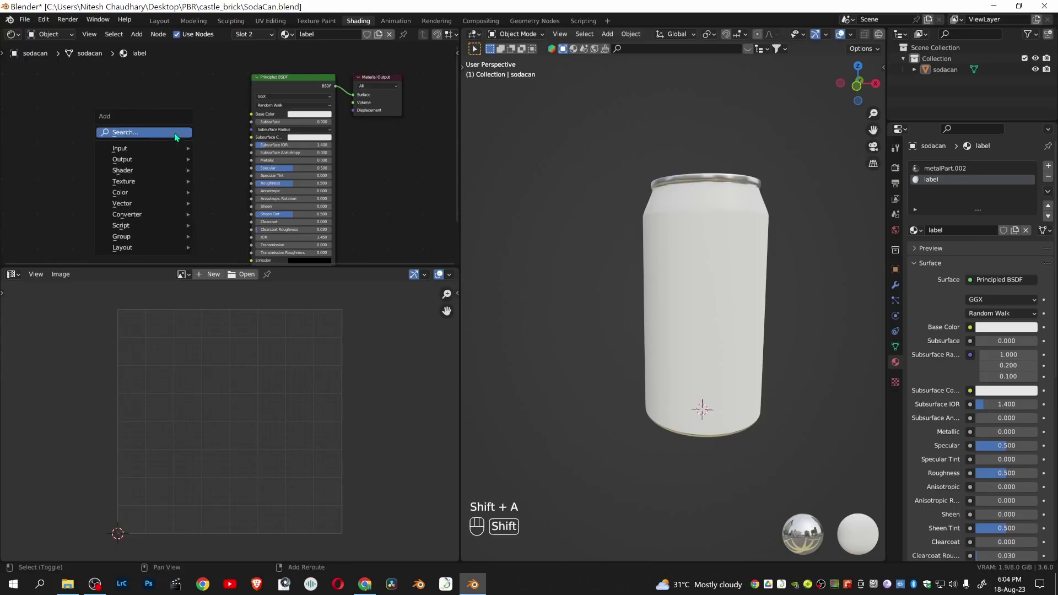
left_click(174, 134)
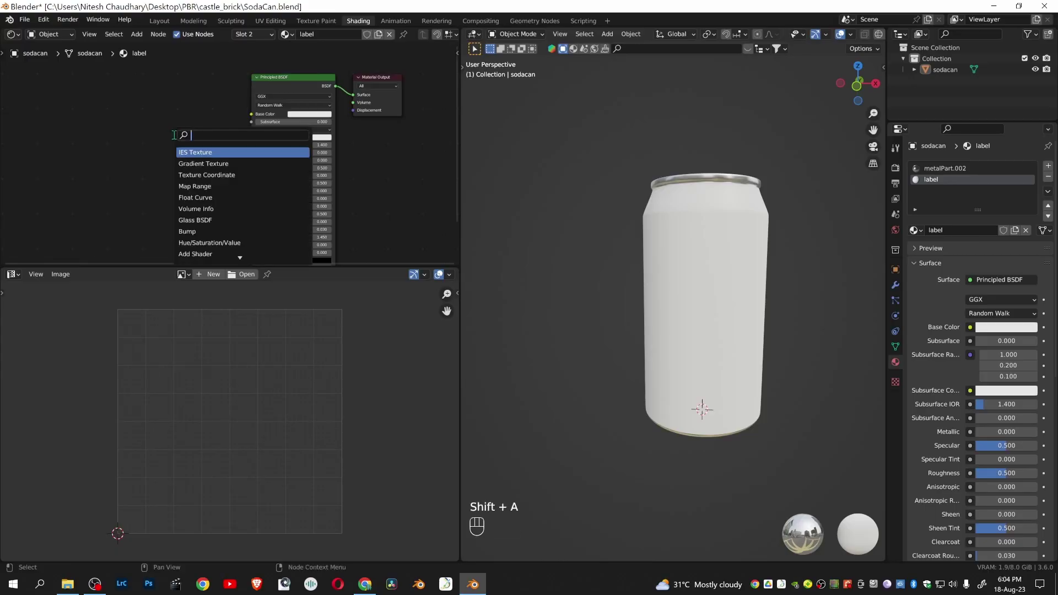
type("image")
key("Return")
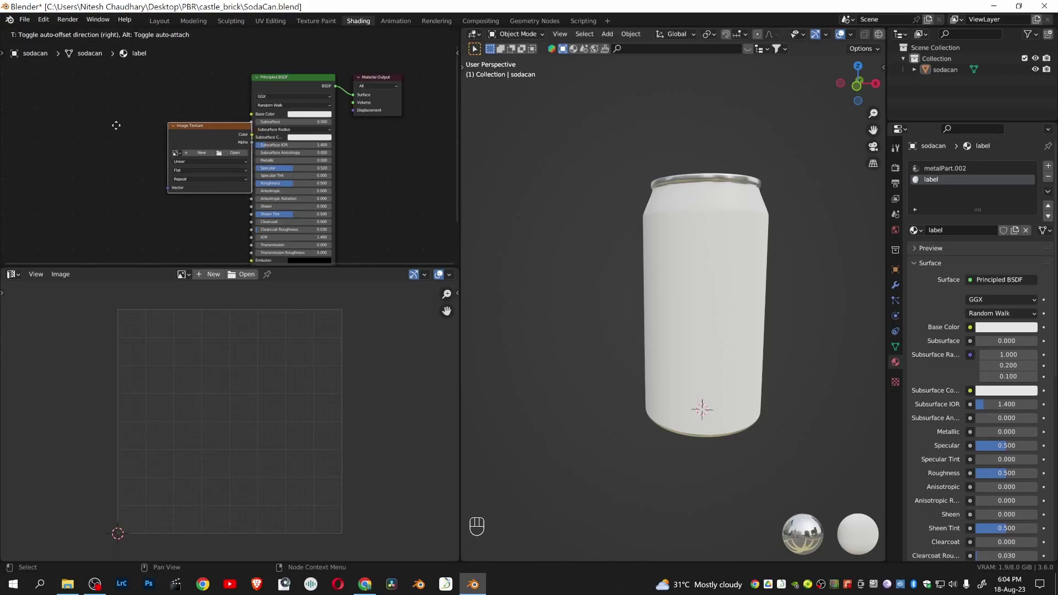
left_click(119, 110)
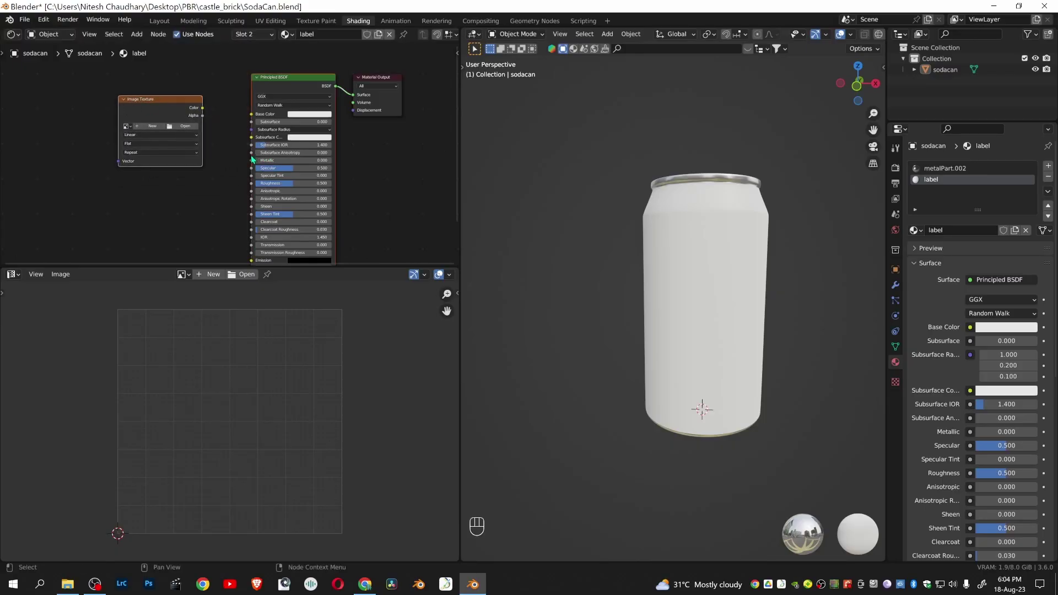
key("f")
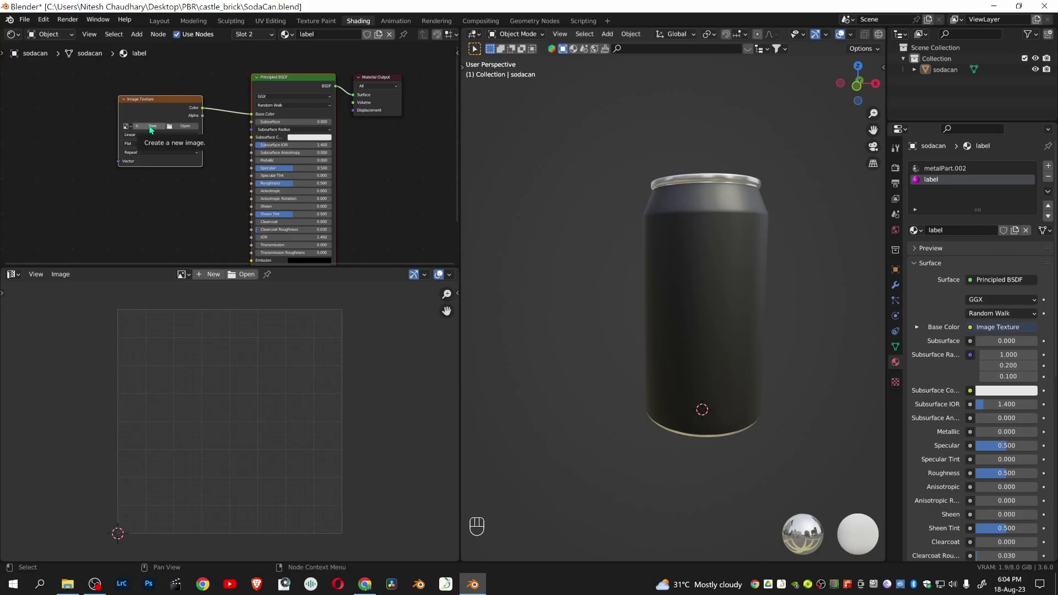
left_click(184, 126)
Load 1934-coke-can.jpg from the Desktop into the Image Texture node, then select the can.
left_click(274, 241)
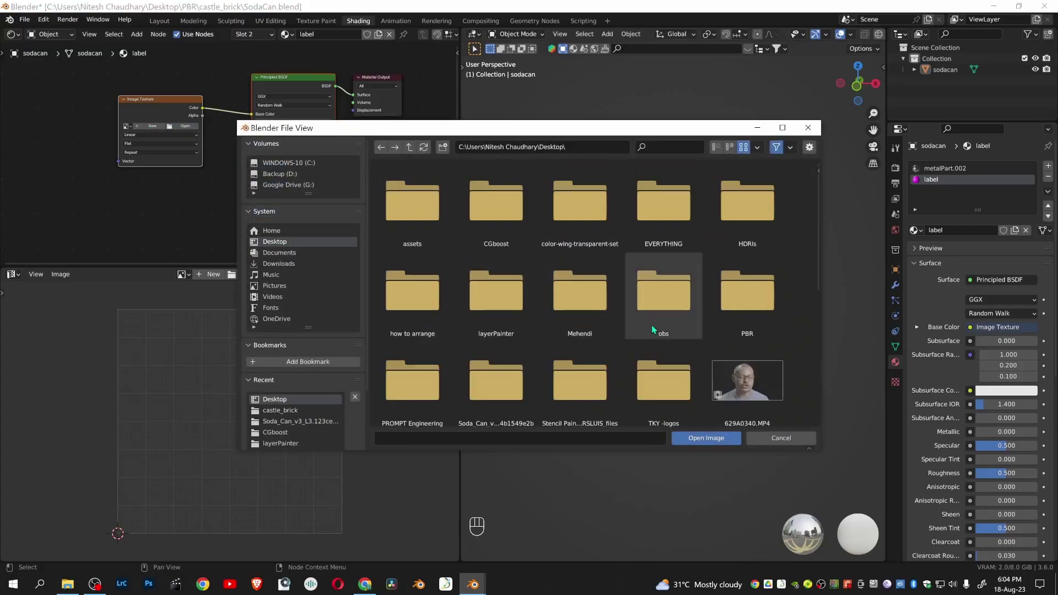
scroll(650, 337, "down", 3)
scroll(643, 337, "down", 2)
double_click(418, 229)
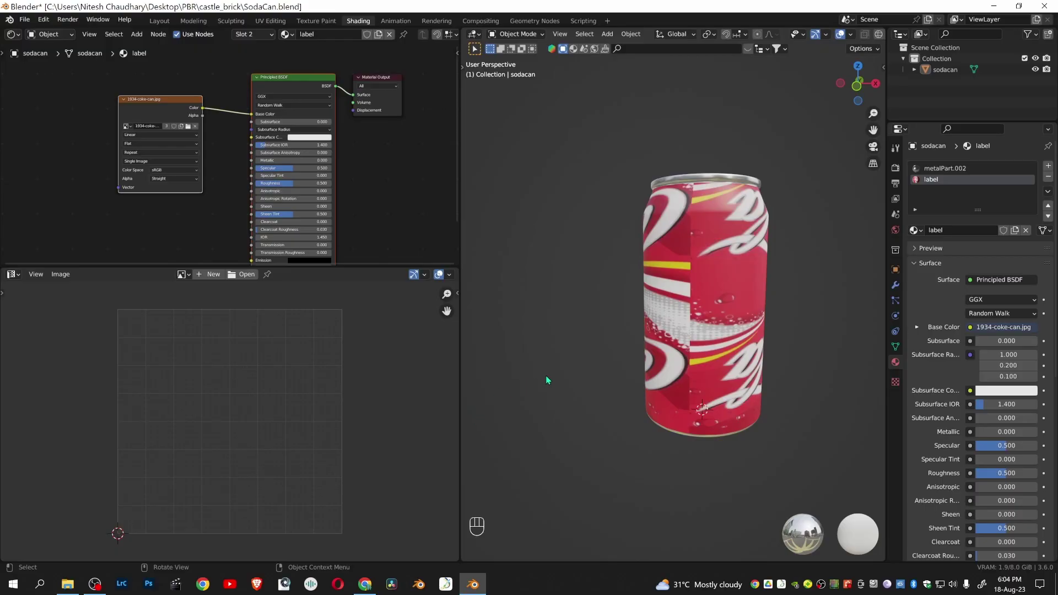
left_click(725, 296)
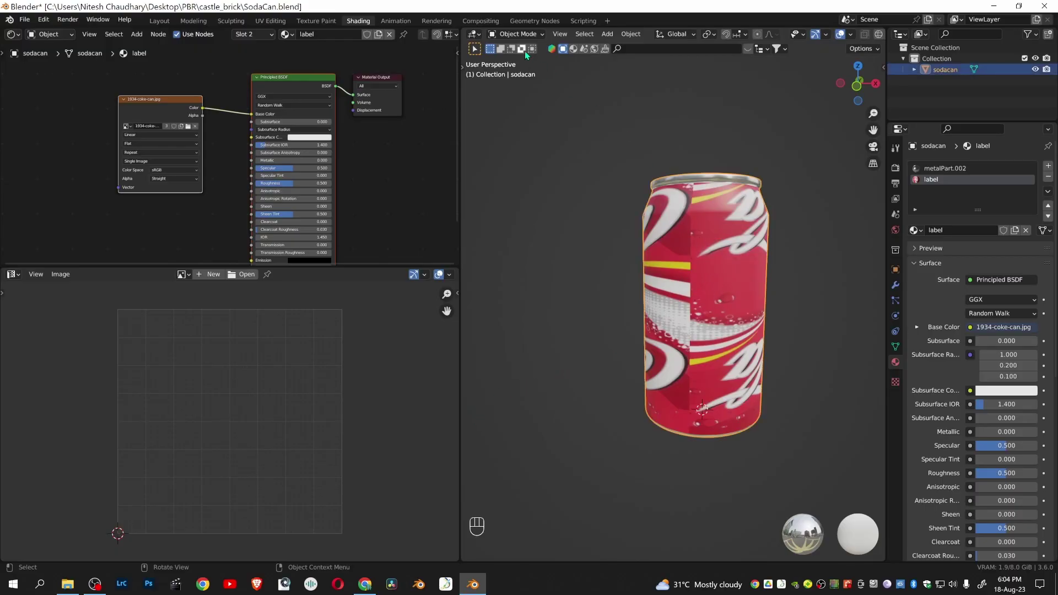
Enter Edit Mode on the can and zoom out to see its UVs over the whole label image.
key("Tab")
key("Tab")
left_click(811, 226)
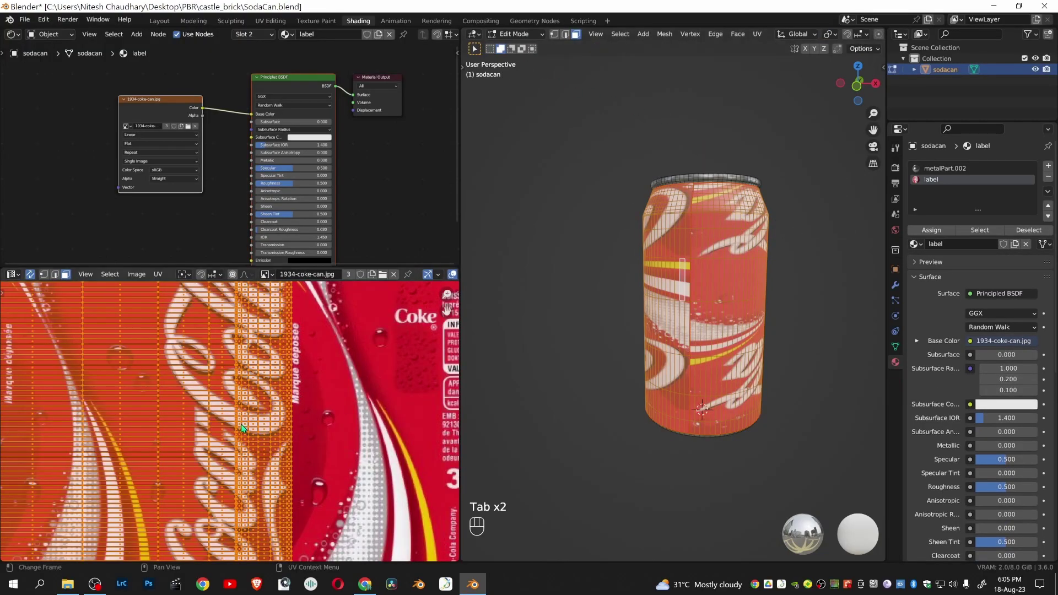
scroll(238, 421, "down", 5)
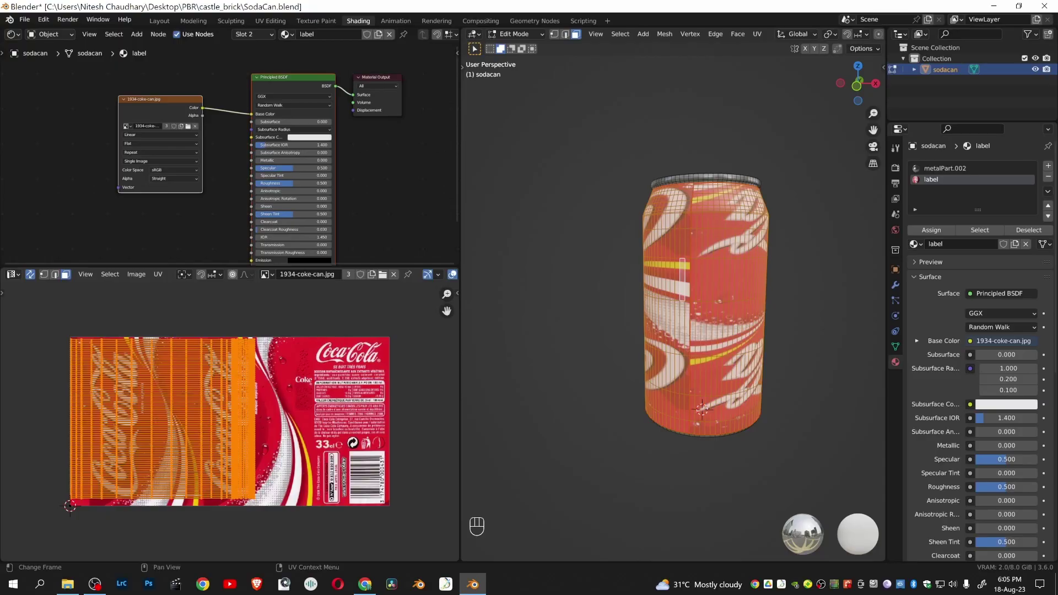
Rotate the can's UV island by -90° and shift it right over the central Coca-Cola artwork.
key("r")
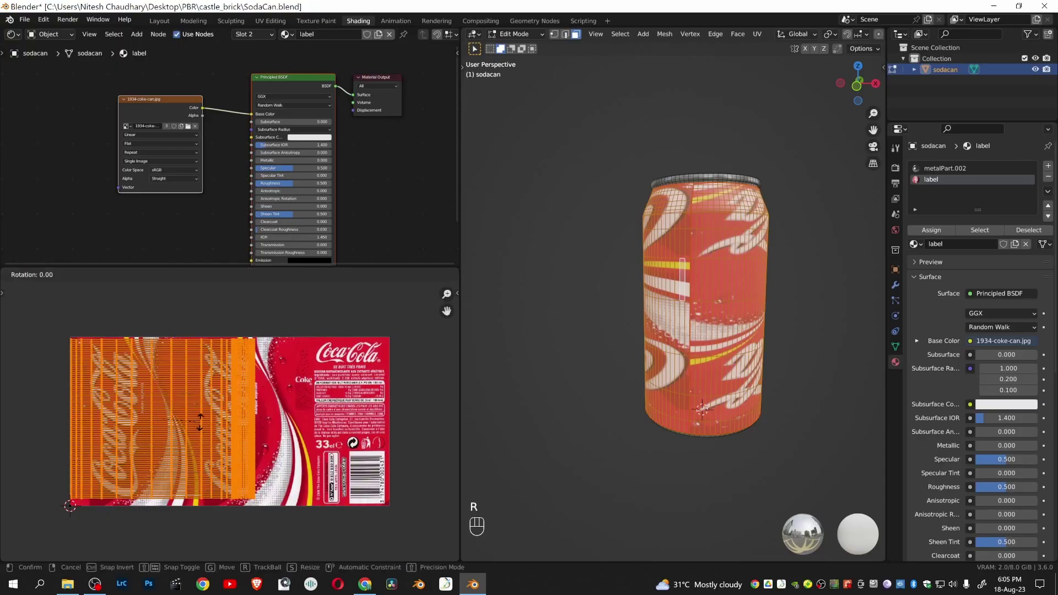
type("-90")
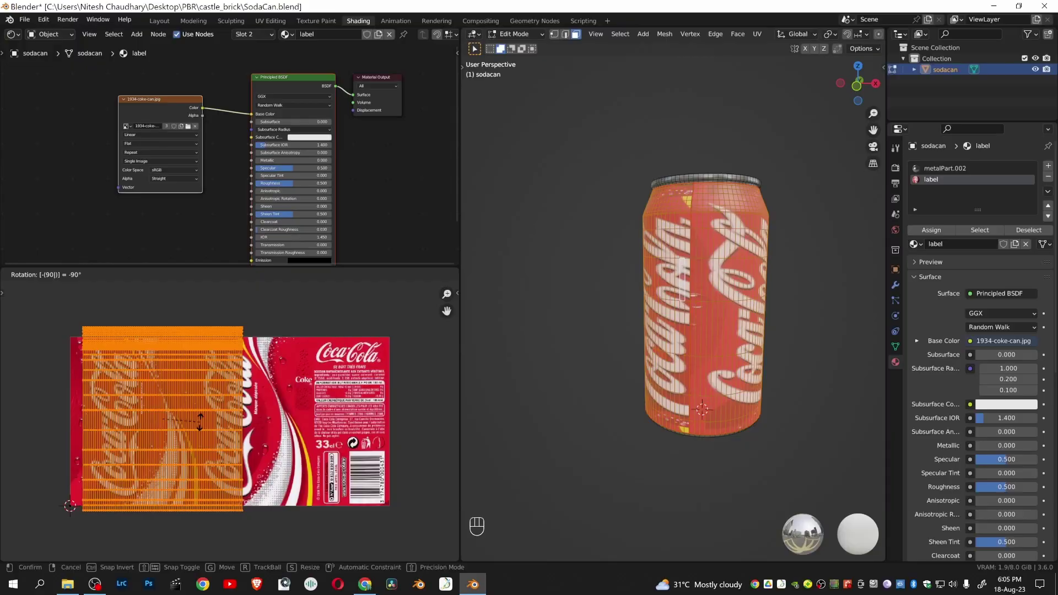
key("Return")
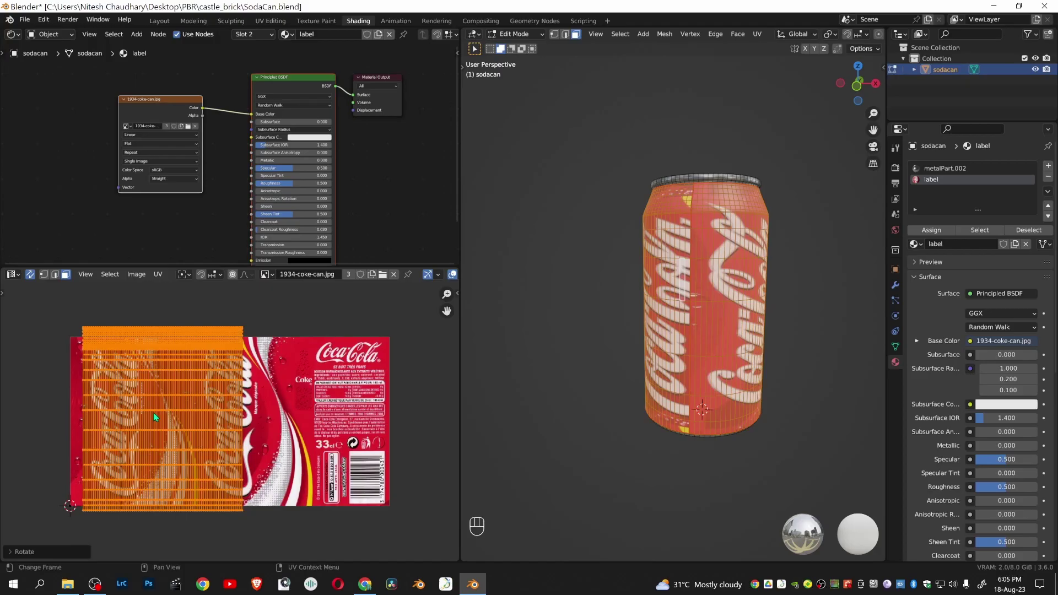
key("g")
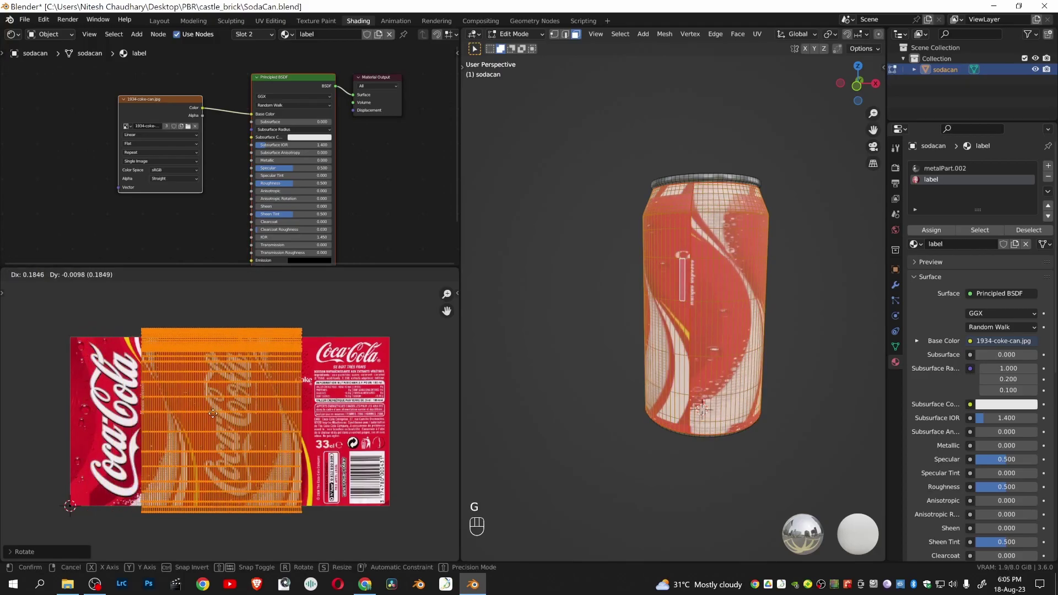
left_click(215, 415)
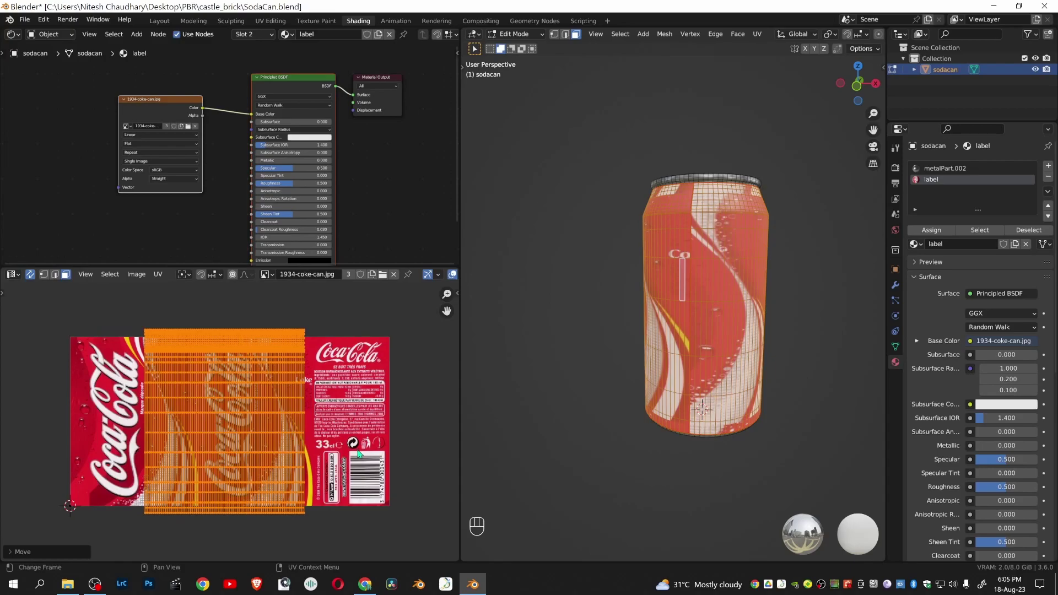
key("s")
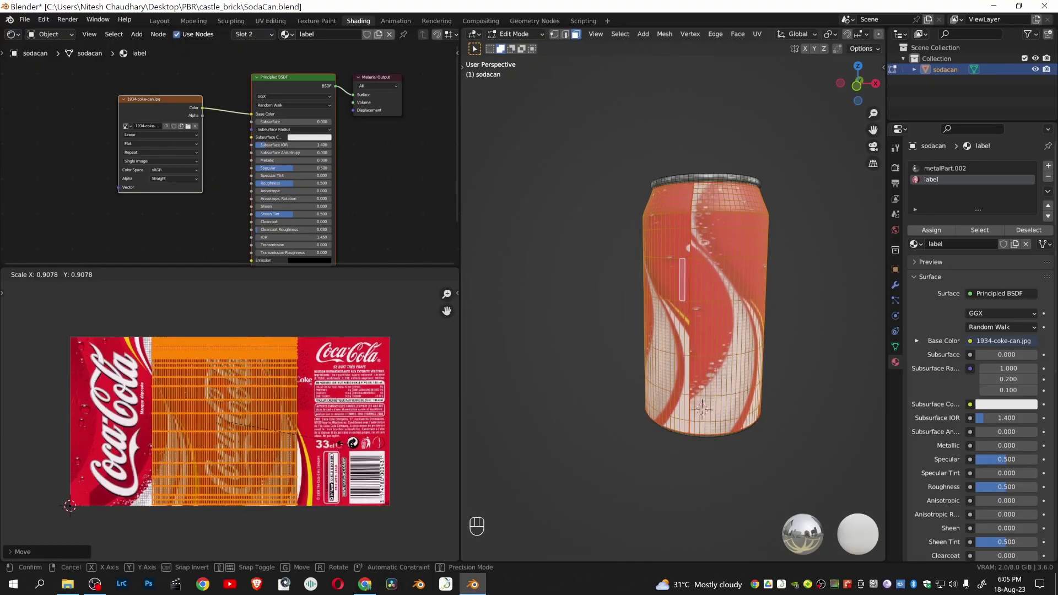
Shrink the UV island slightly to about 0.91, then stretch it along X across the label width.
left_click(347, 448)
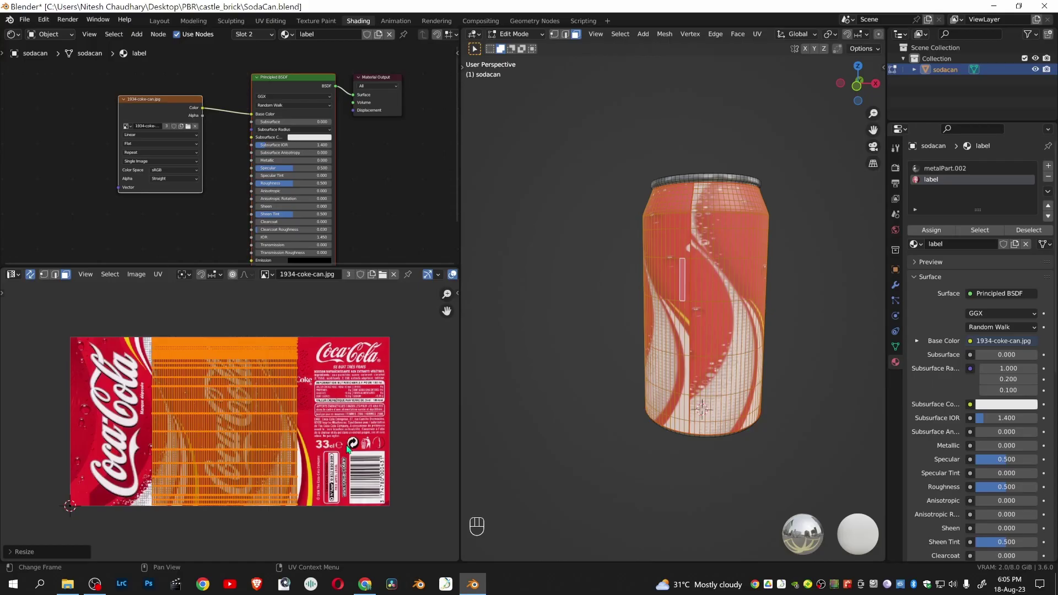
key("s")
key("x")
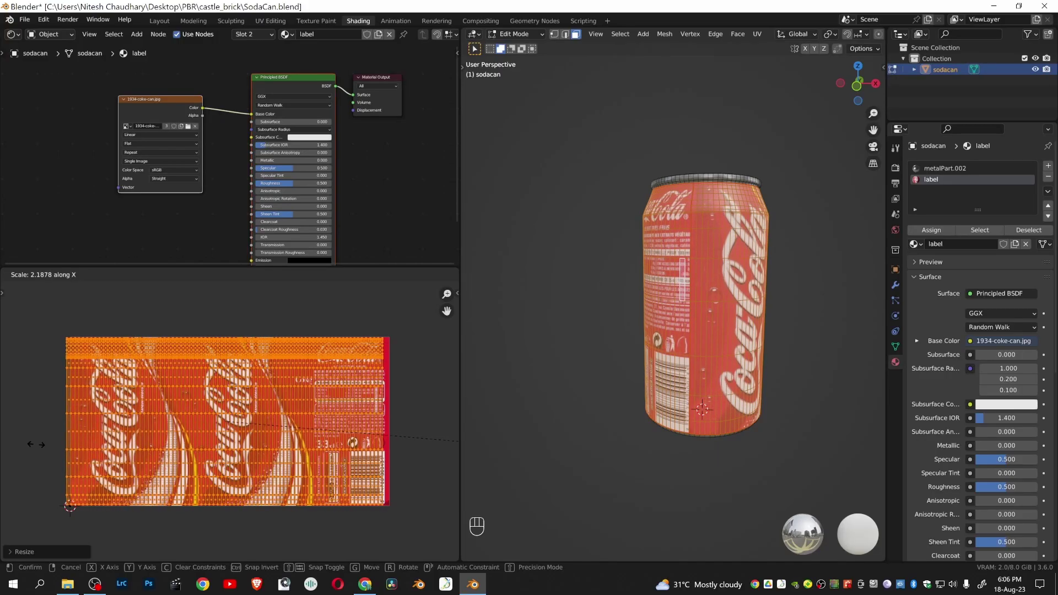
left_click(37, 445)
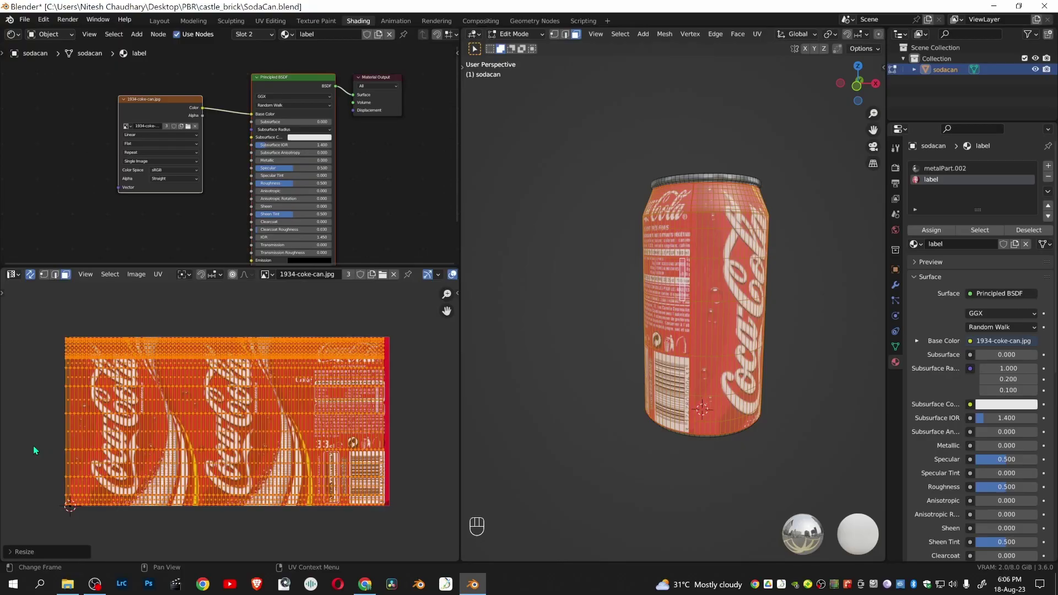
Nudge the UV island slightly along the X axis to align the label.
key("g")
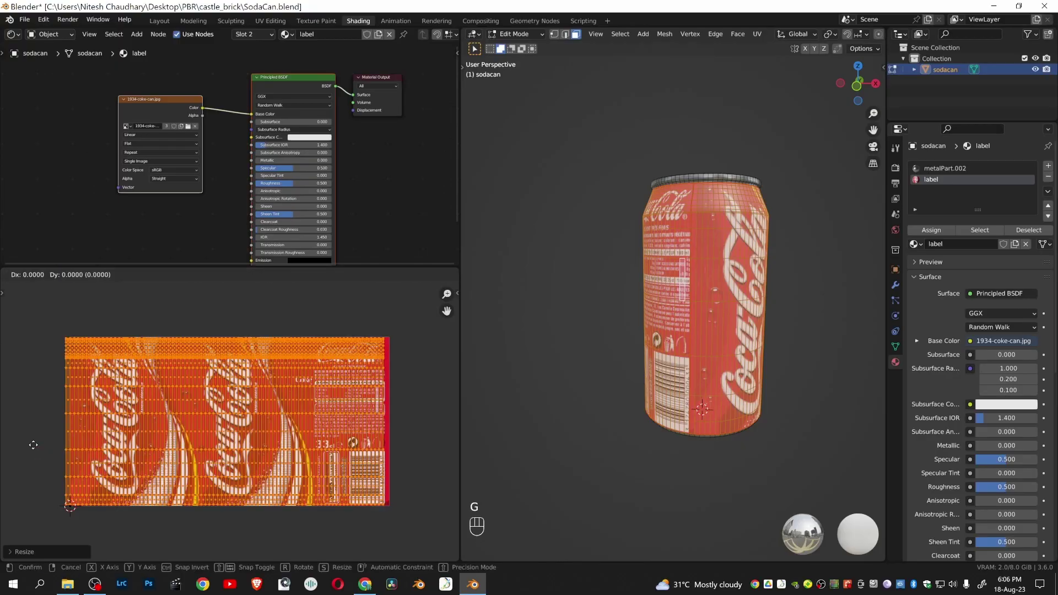
key("x")
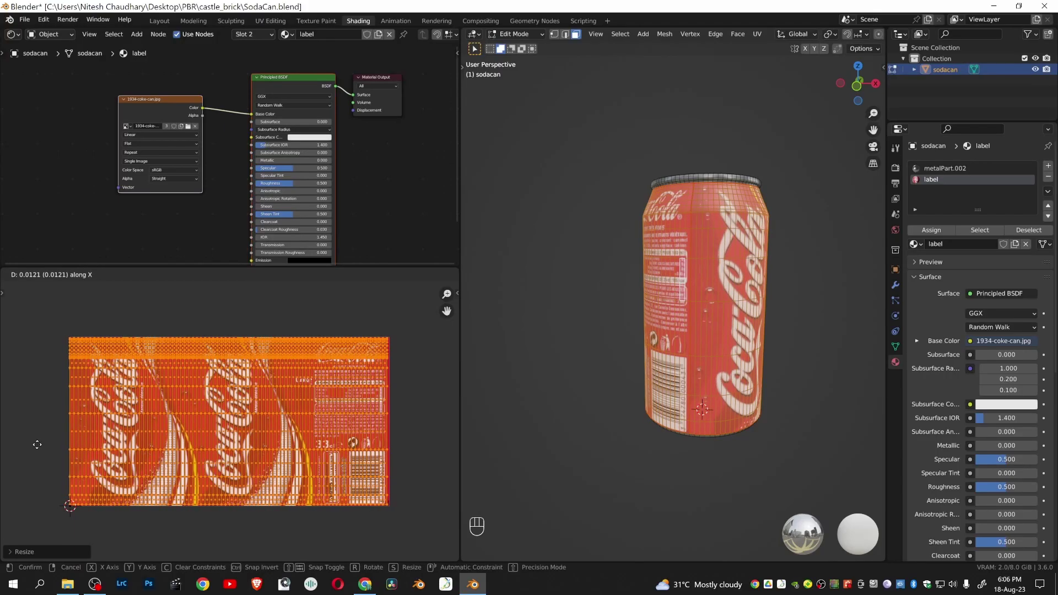
left_click(38, 444)
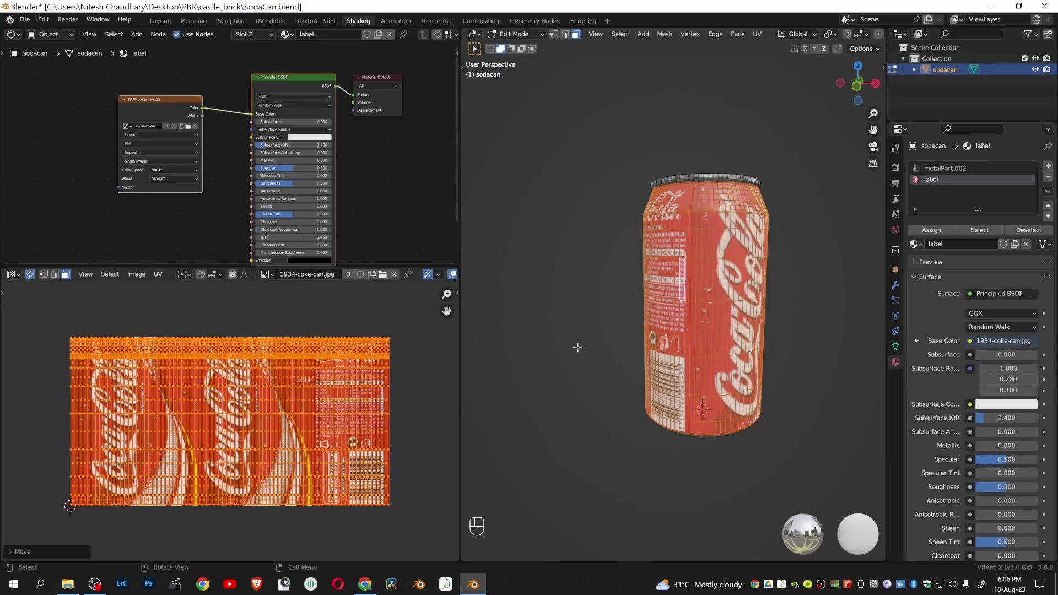
Return the can to Object Mode and orbit to face the wrapped Coca-Cola logo.
scroll(687, 385, "up", 1)
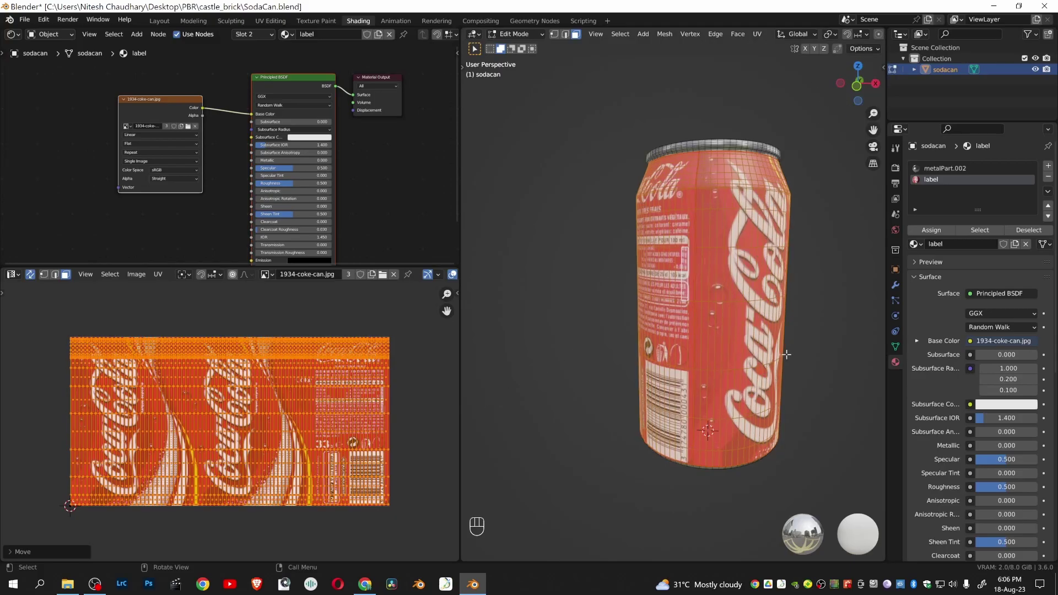
left_click(523, 32)
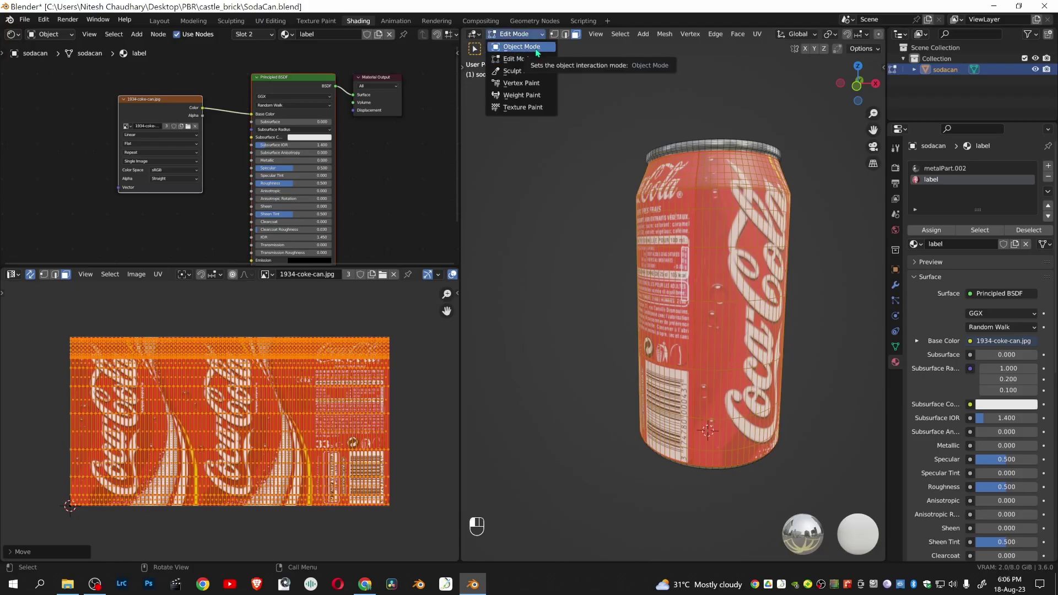
left_click(530, 47)
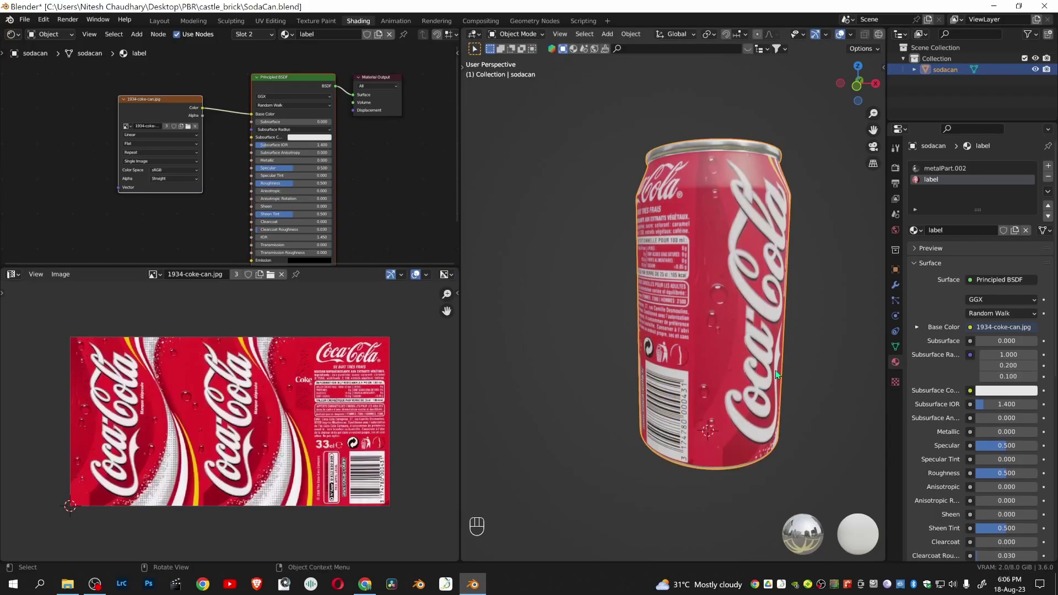
middle_click_drag(779, 375, 858, 381)
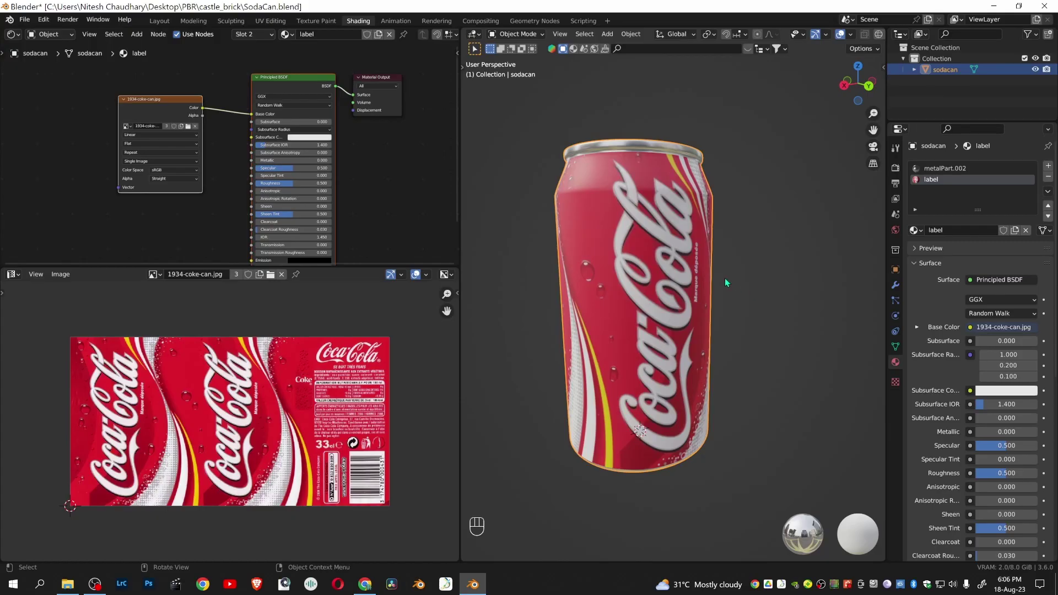
middle_click_drag(781, 351, 733, 296)
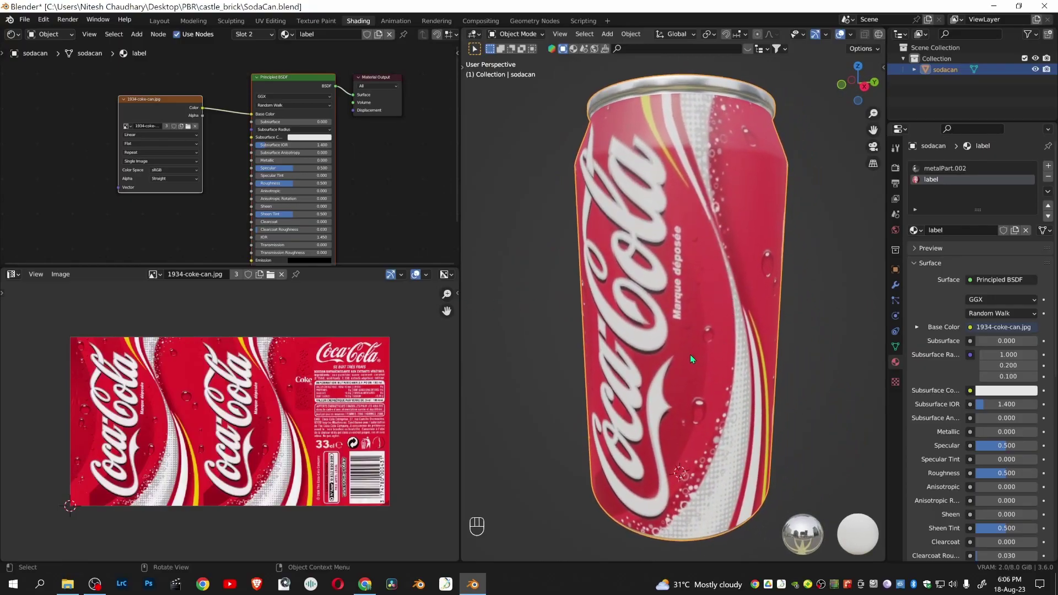